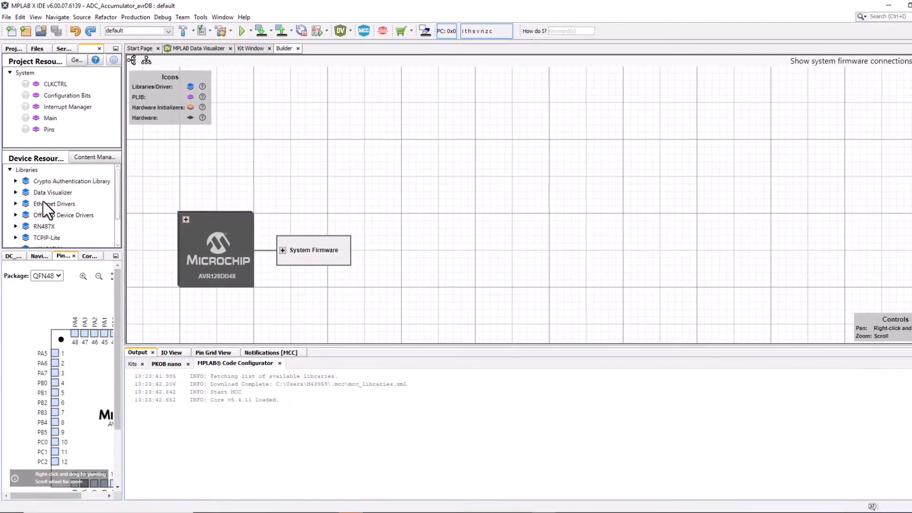
- Add the Data Streamer library and the TCA0 timer driver to the project resources
{"action": "left_click", "coordinate": [15, 192]}
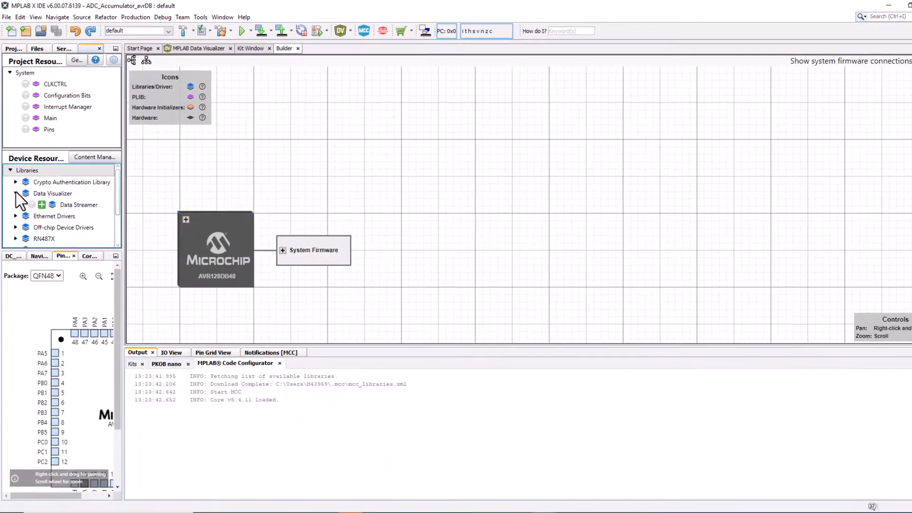
{"action": "left_click", "coordinate": [40, 204]}
{"action": "scroll", "coordinate": [39, 208], "scroll_direction": "down", "scroll_amount": 5}
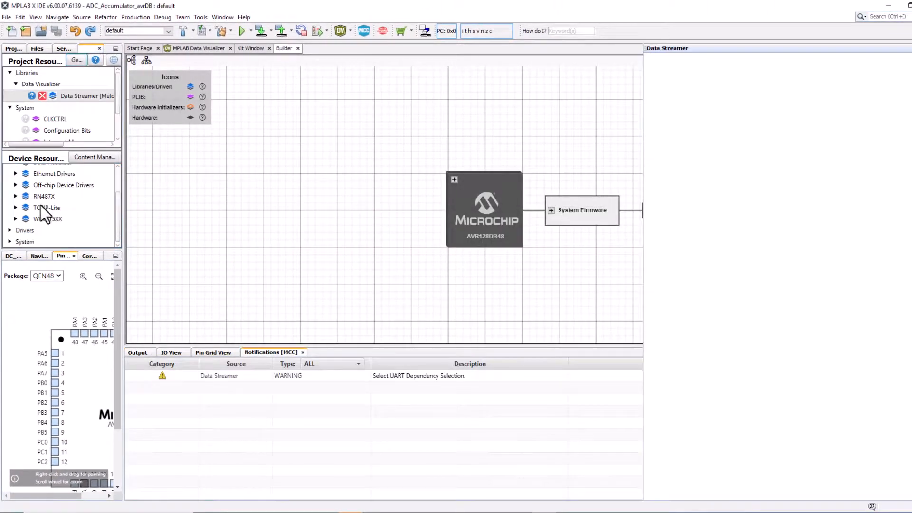
{"action": "left_click", "coordinate": [15, 196]}
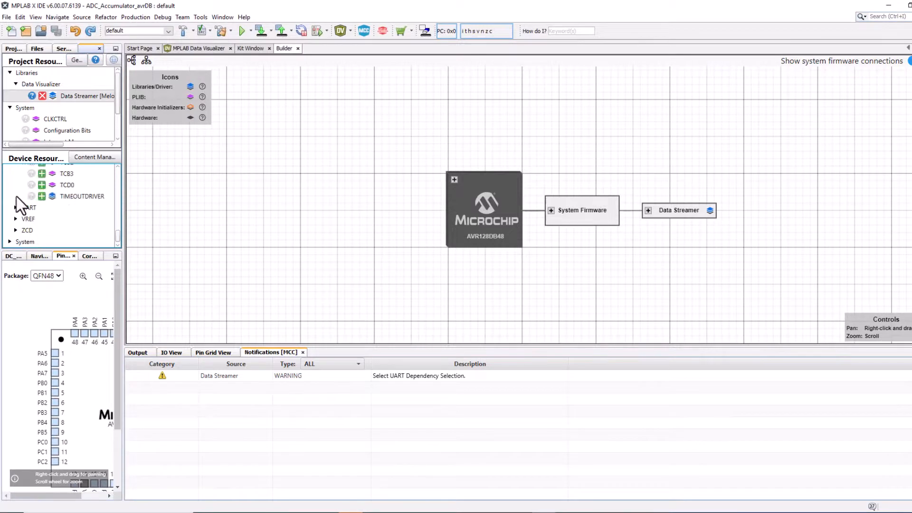
{"action": "scroll", "coordinate": [32, 186], "scroll_direction": "down", "scroll_amount": 2}
{"action": "left_click", "coordinate": [42, 195]}
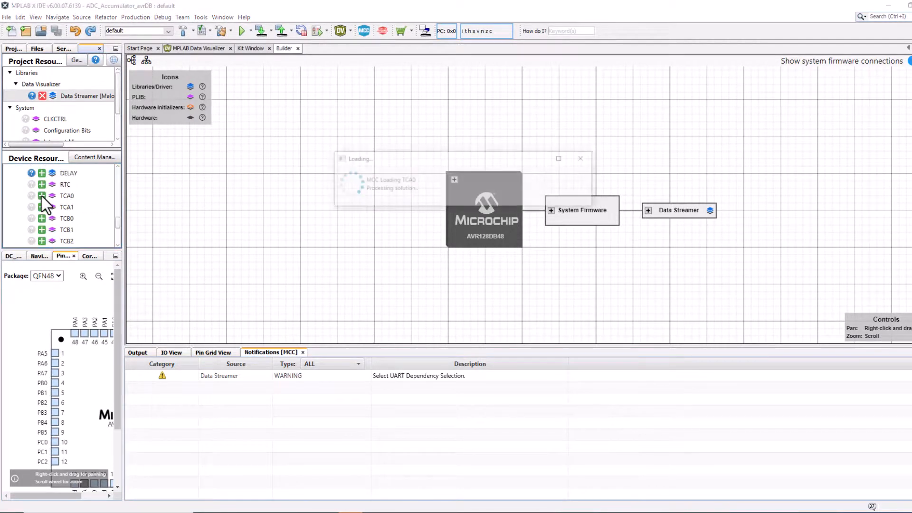
- Add the ADC0 driver to the project resources
{"action": "left_click", "coordinate": [10, 235]}
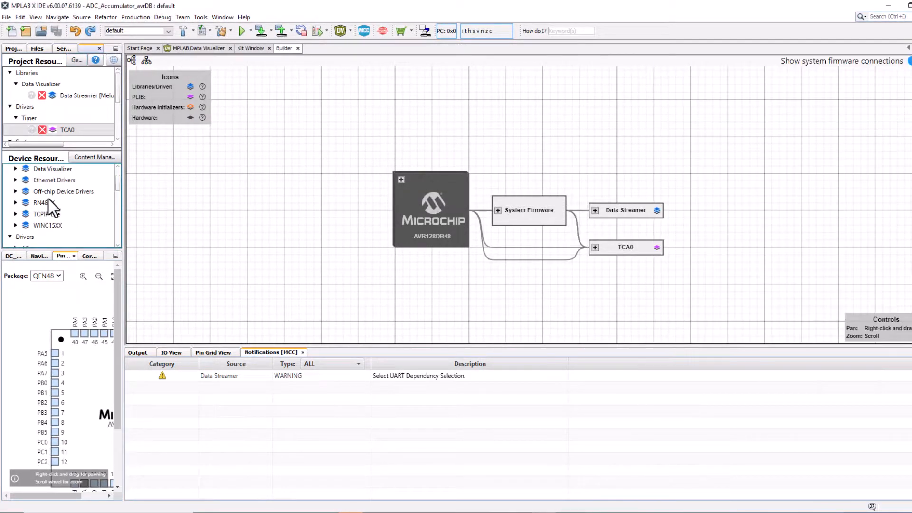
{"action": "scroll", "coordinate": [29, 229], "scroll_direction": "down", "scroll_amount": 3}
{"action": "left_click", "coordinate": [16, 211]}
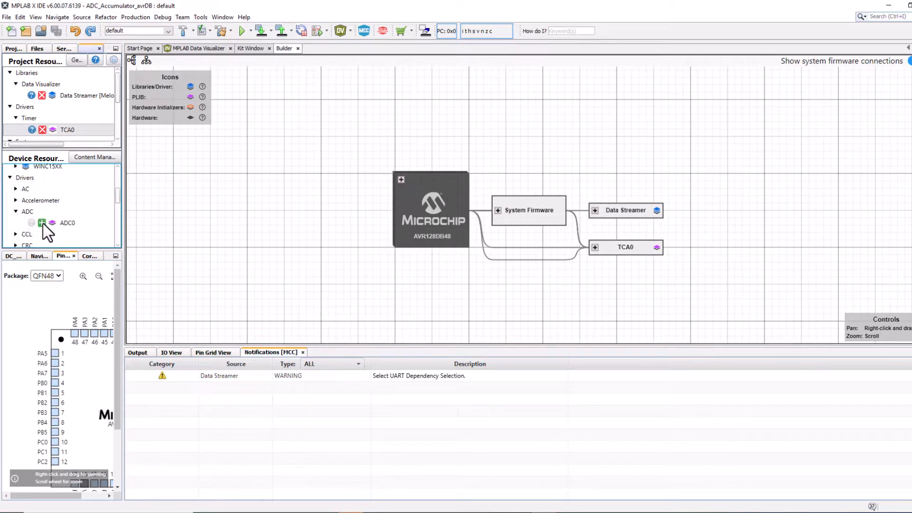
{"action": "left_click", "coordinate": [42, 222]}
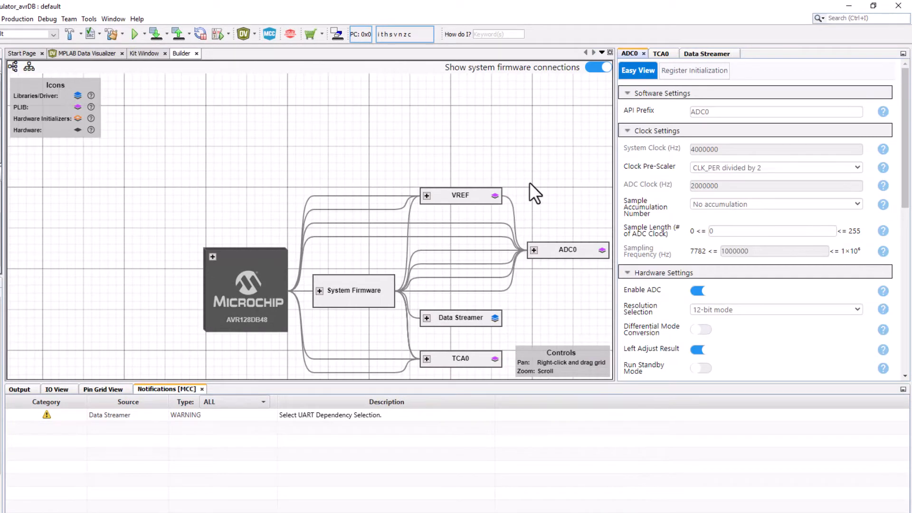
- Consult the API reference use case for AVR MCU families and turn off Left Adjust Result in the ADC0 hardware settings
{"action": "key", "text": "alt+Tab"}
{"action": "scroll", "coordinate": [109, 219], "scroll_direction": "down", "scroll_amount": 3}
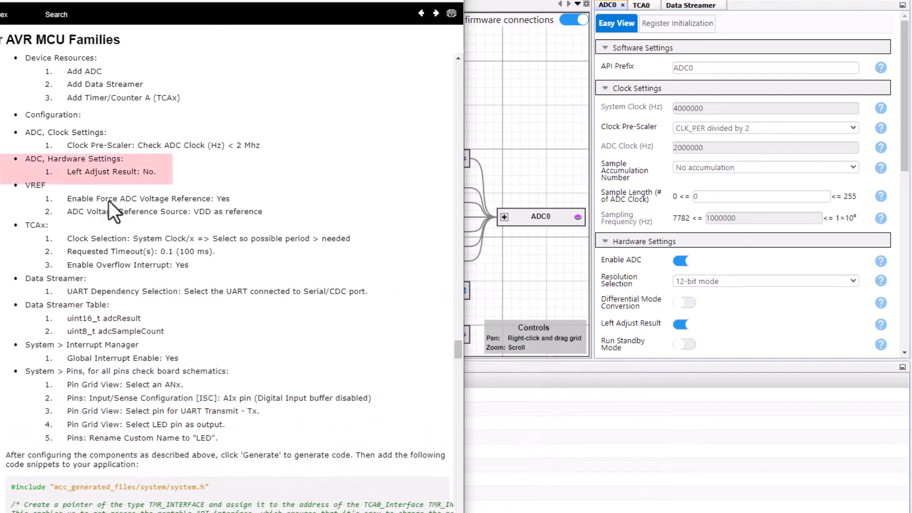
{"action": "left_click", "coordinate": [683, 324]}
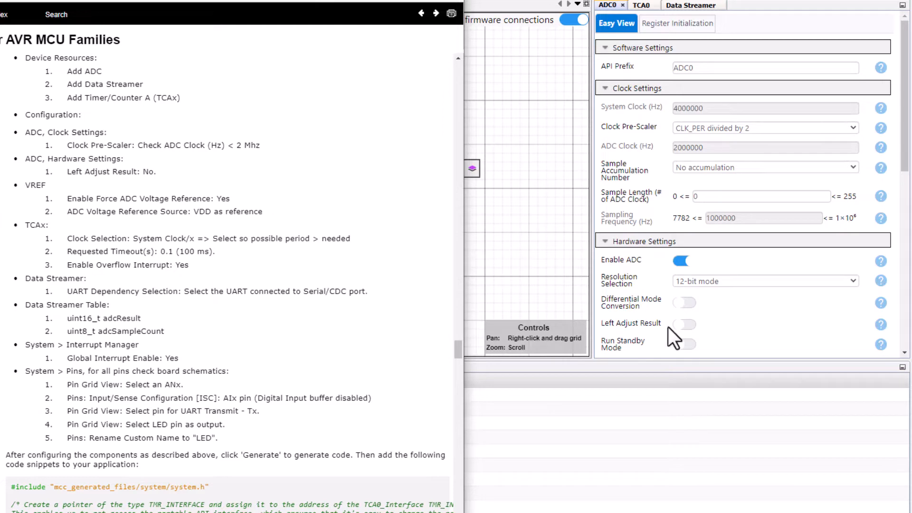
{"action": "left_click", "coordinate": [383, 1]}
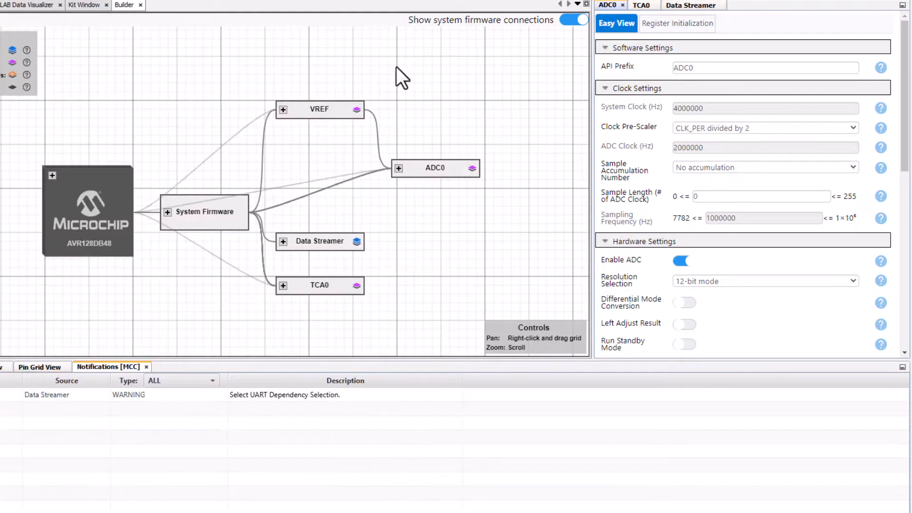
- Enable Force ADC Voltage Reference in the VREF settings and set the ADC voltage reference source to VDD as reference
{"action": "left_click", "coordinate": [322, 112]}
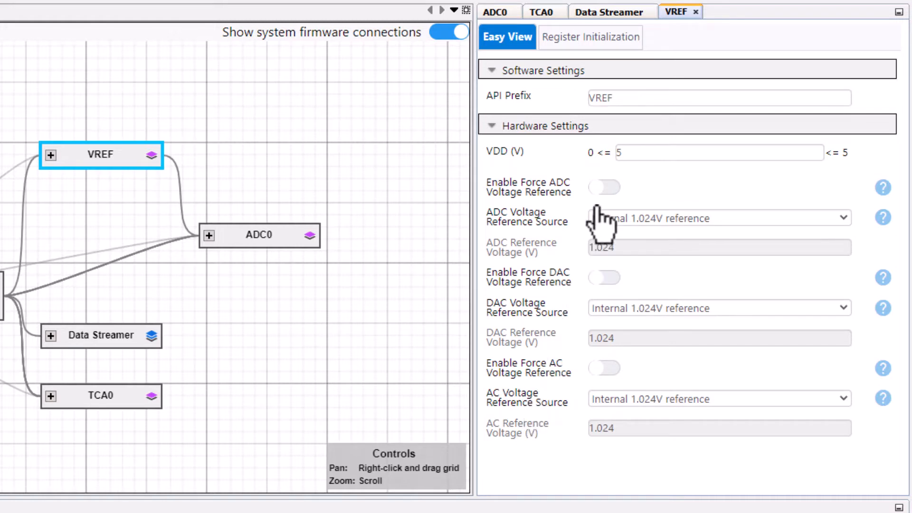
{"action": "left_click", "coordinate": [601, 190]}
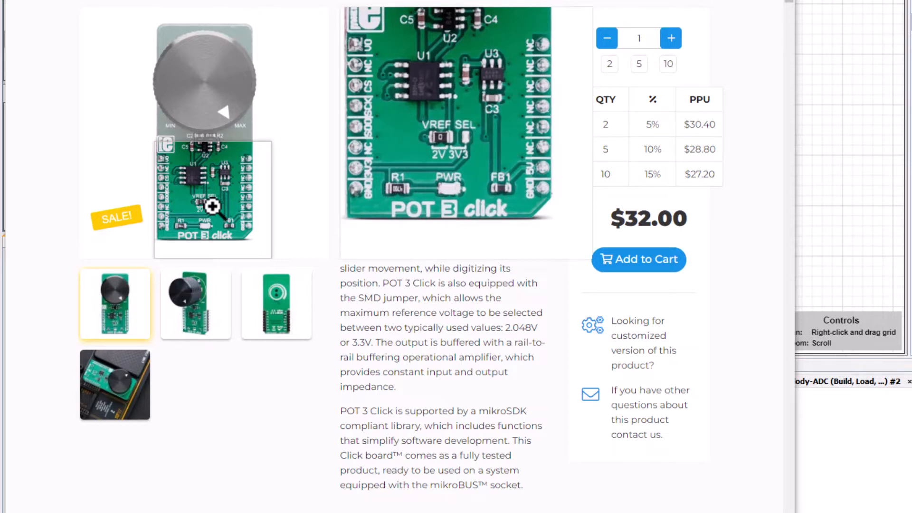
{"action": "double_click", "coordinate": [508, 328]}
{"action": "left_click", "coordinate": [450, 356]}
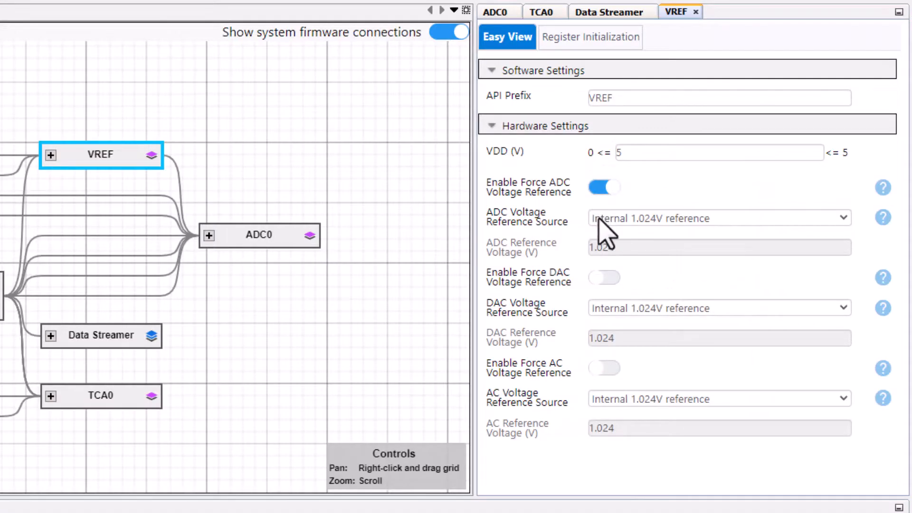
{"action": "left_click", "coordinate": [601, 219]}
{"action": "left_click", "coordinate": [596, 278]}
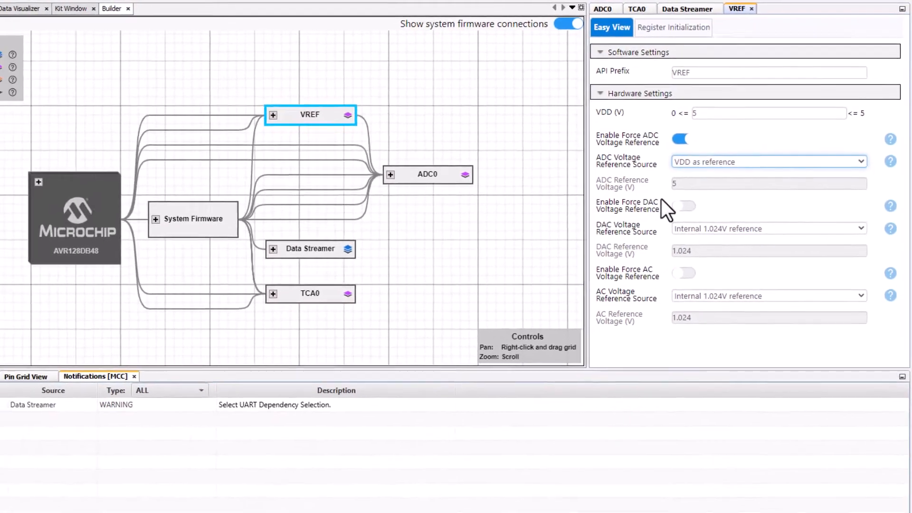
- Copy the variable name adcResult from the Data Streamer Table entry in the API reference use case
{"action": "key", "text": "alt+Tab"}
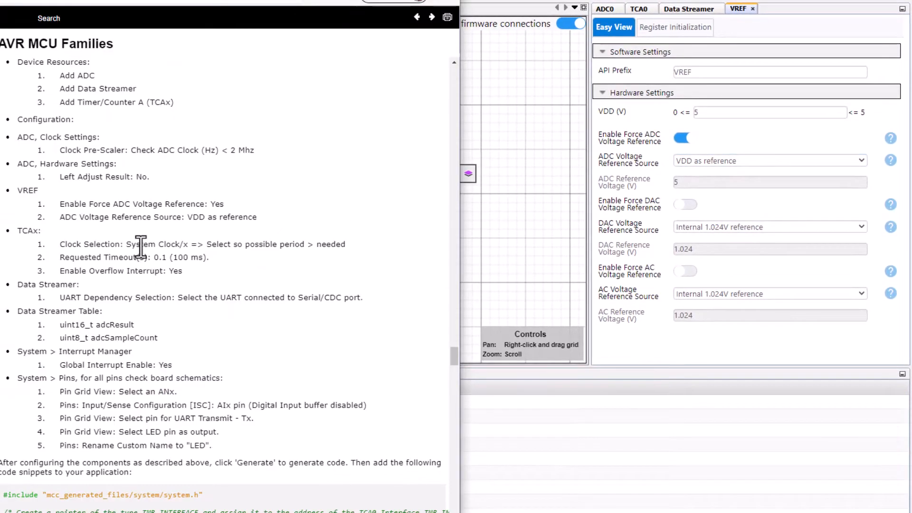
{"action": "scroll", "coordinate": [140, 245], "scroll_direction": "down", "scroll_amount": 3}
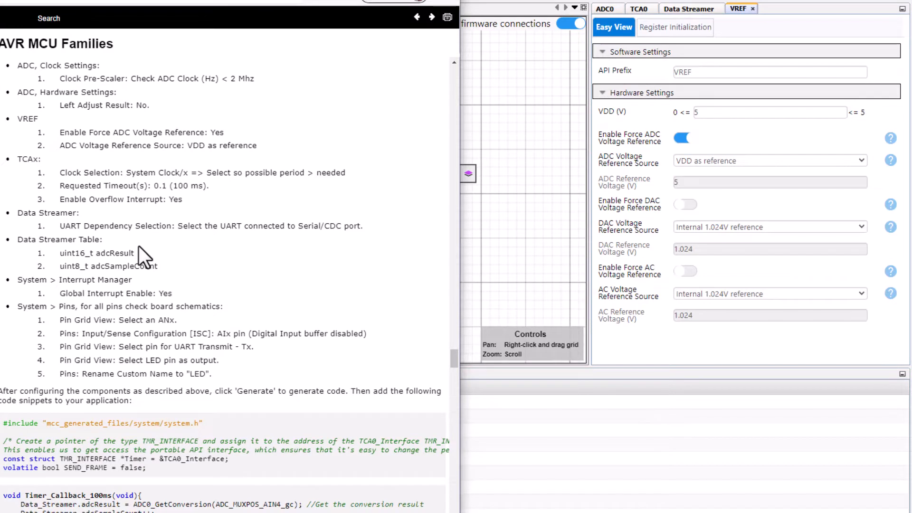
{"action": "double_click", "coordinate": [110, 253]}
{"action": "key", "text": "alt+Tab"}
- Open the Data Streamer settings and look up the Serial/CDC port's USART in the AVR128DB48 Curiosity Nano schematics
{"action": "left_click", "coordinate": [677, 10]}
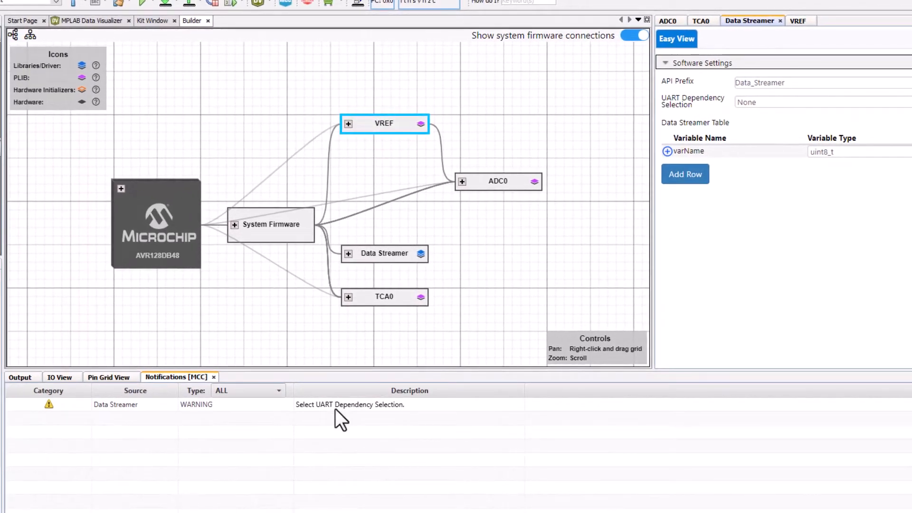
{"action": "double_click", "coordinate": [334, 408]}
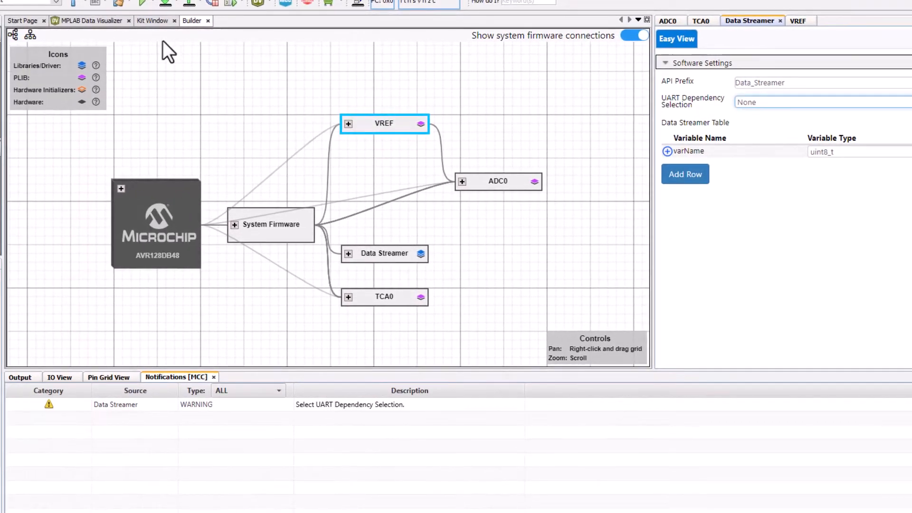
{"action": "left_click", "coordinate": [154, 21]}
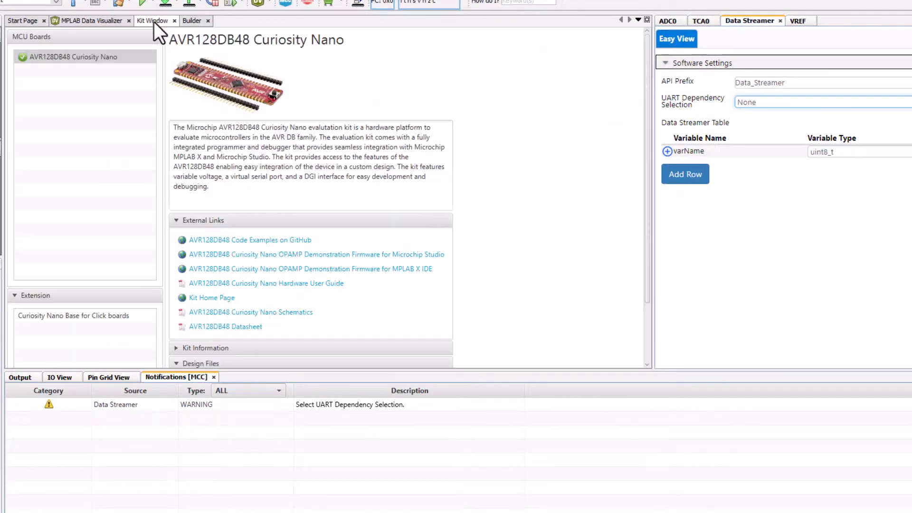
{"action": "left_click", "coordinate": [215, 315]}
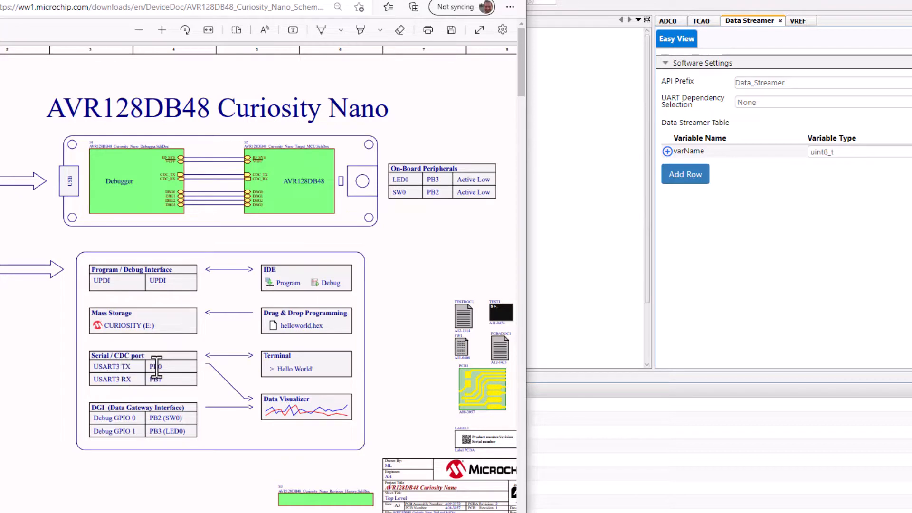
- Set the Data Streamer's UART dependency to USART3 and check the USART3 pin assignments in the pin grid
{"action": "left_click", "coordinate": [750, 103]}
{"action": "left_click", "coordinate": [743, 143]}
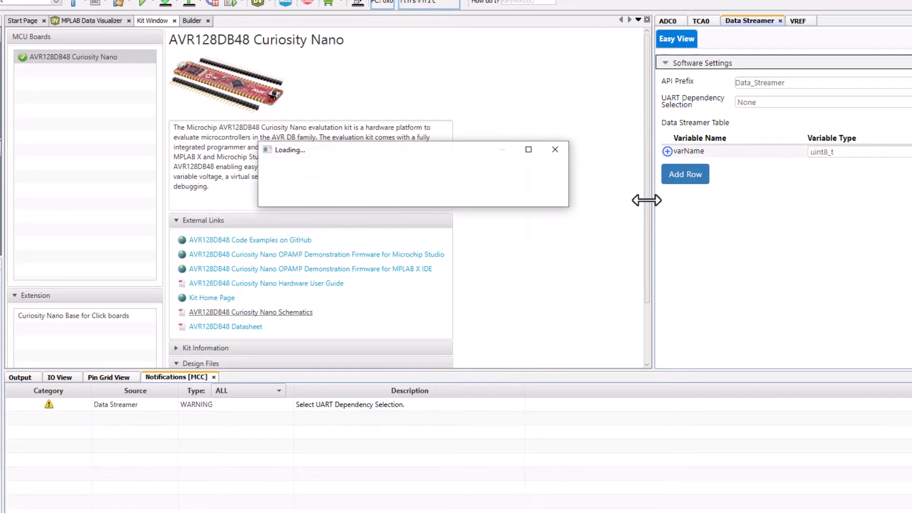
{"action": "left_click", "coordinate": [110, 377]}
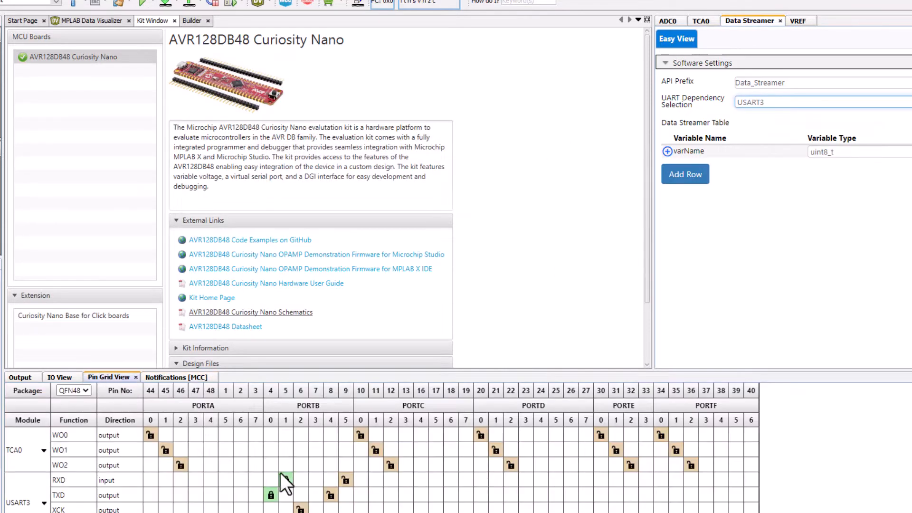
{"action": "left_click", "coordinate": [729, 250]}
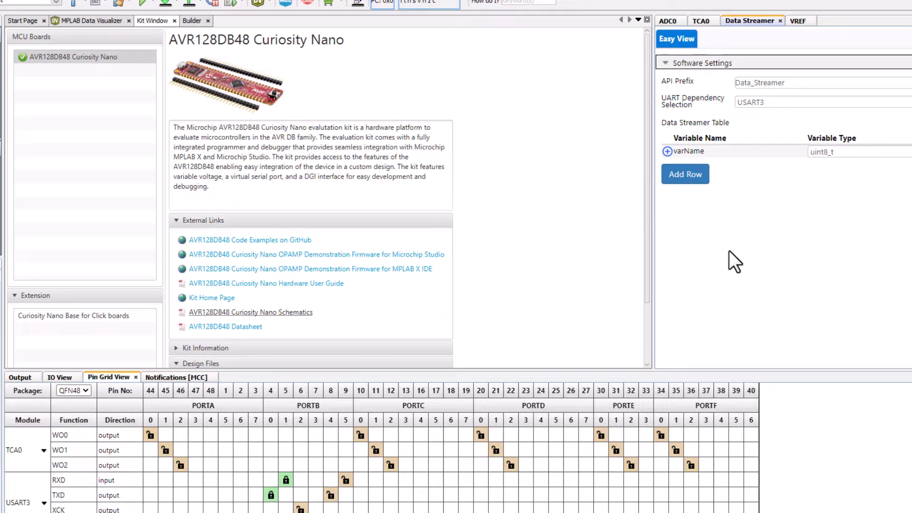
- Rename the first Data Streamer Table variable to adcResult and set its type to uint16_t
{"action": "left_click", "coordinate": [699, 151]}
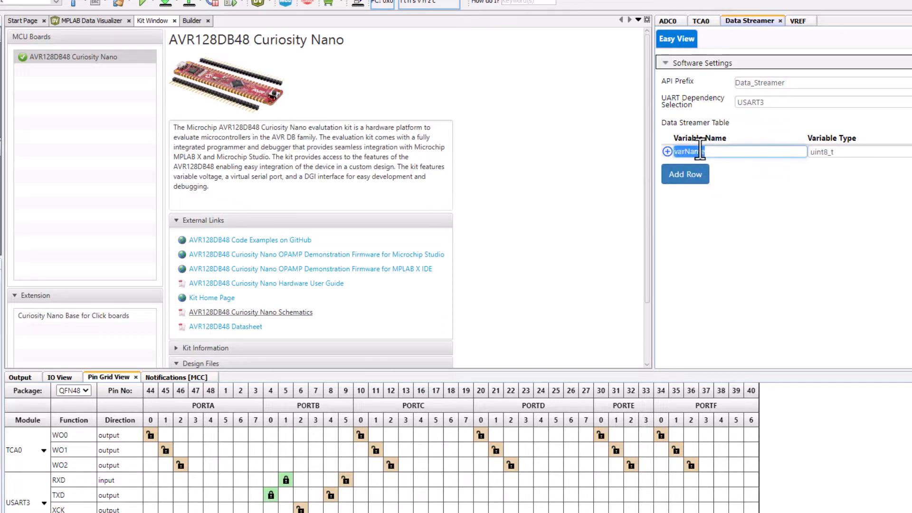
{"action": "type", "text": "adcResult"}
{"action": "left_click", "coordinate": [761, 201]}
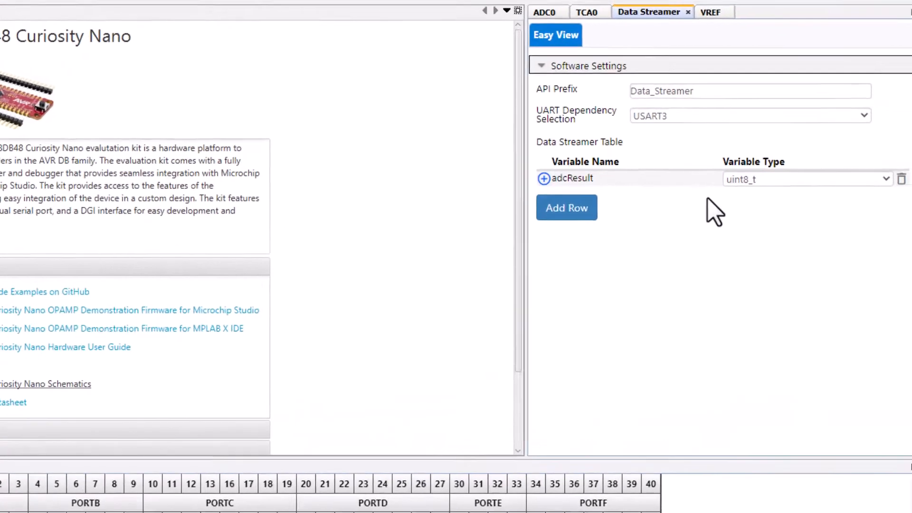
{"action": "left_click", "coordinate": [739, 181]}
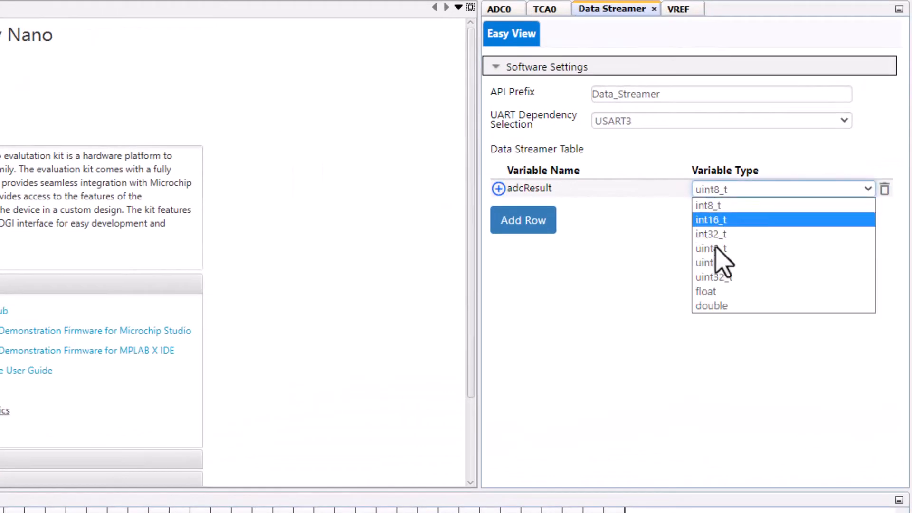
{"action": "left_click", "coordinate": [715, 263]}
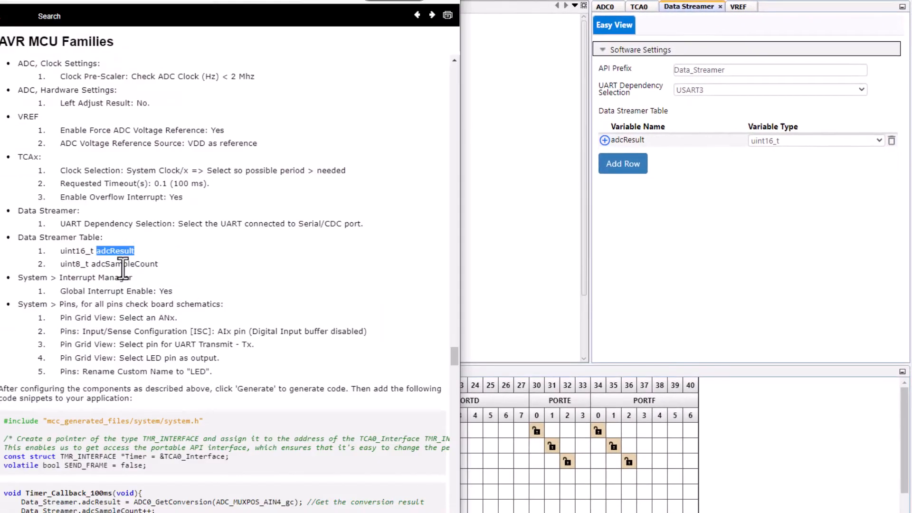
- Add a second row to the Data Streamer Table named adcSampleCount, copying the name from the API reference
{"action": "double_click", "coordinate": [124, 264]}
{"action": "key", "text": "ctrl+c"}
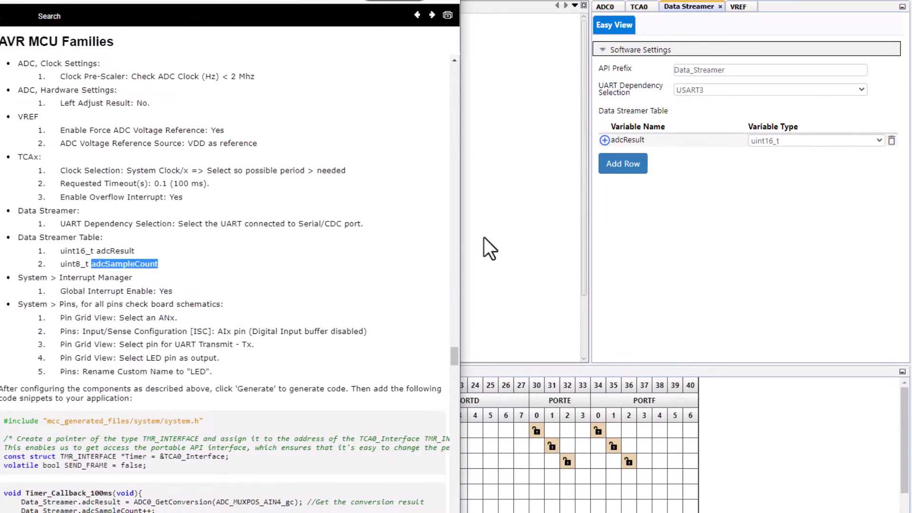
{"action": "left_click", "coordinate": [683, 219]}
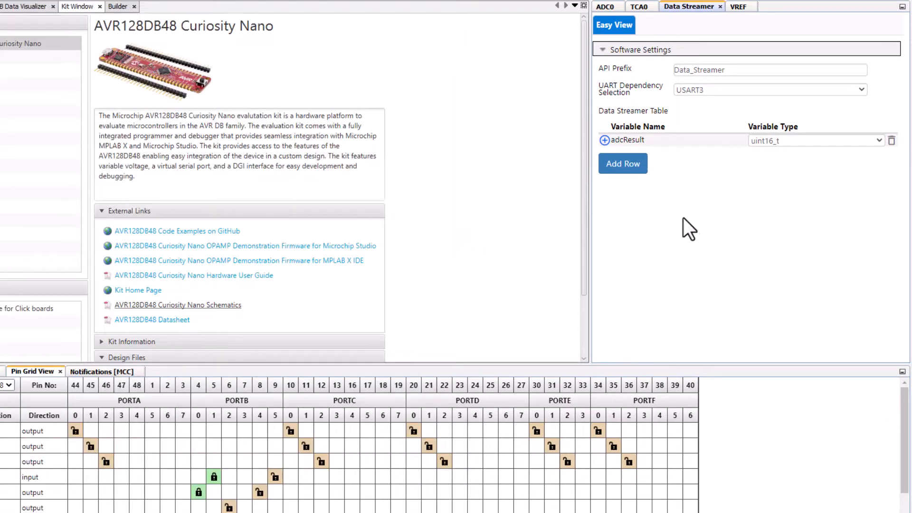
{"action": "left_click", "coordinate": [625, 169]}
{"action": "double_click", "coordinate": [626, 153]}
{"action": "key", "text": "ctrl+v"}
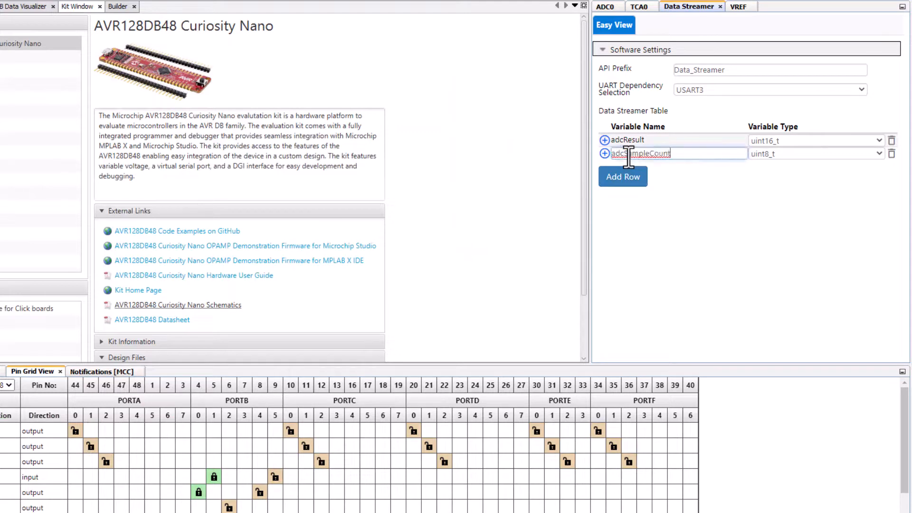
{"action": "key", "text": "Return"}
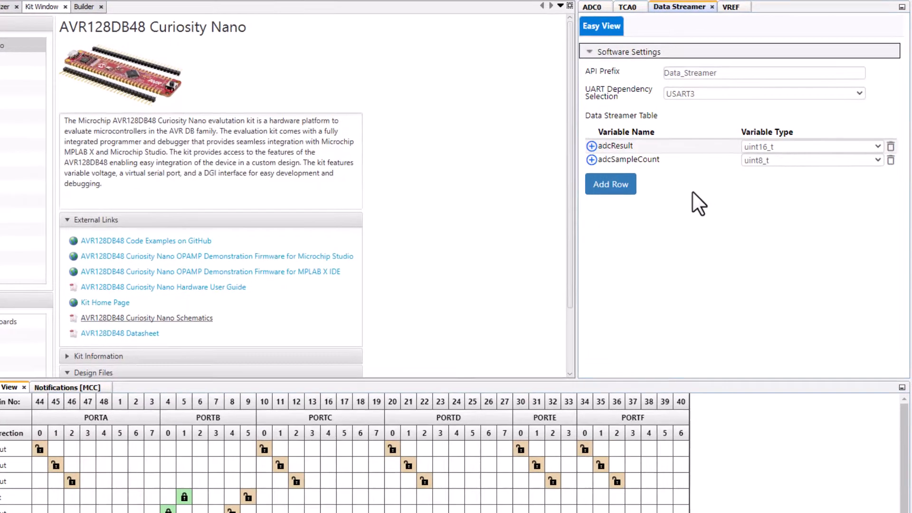
- Configure TCA0 with clock selection System Clock / 8, a requested timeout of 0.1 s and the overflow interrupt enabled
{"action": "left_click", "coordinate": [639, 6]}
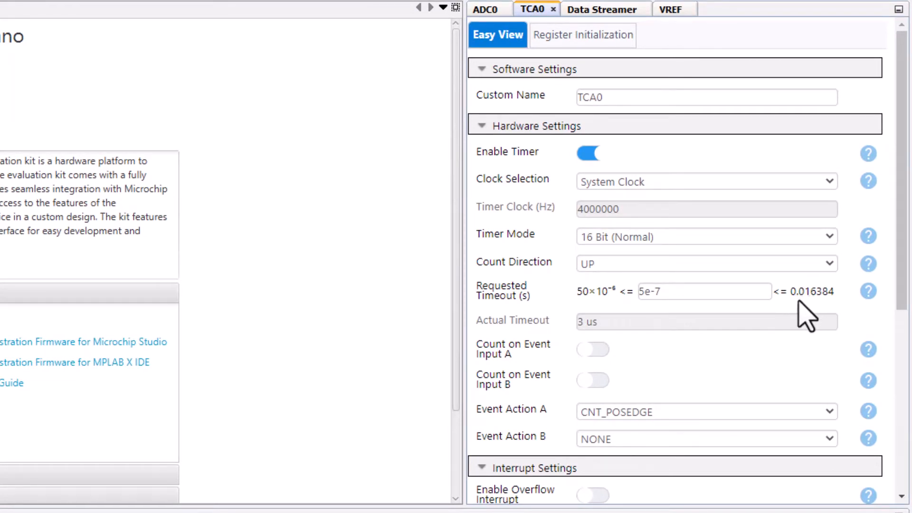
{"action": "left_click", "coordinate": [600, 185]}
{"action": "left_click", "coordinate": [602, 229]}
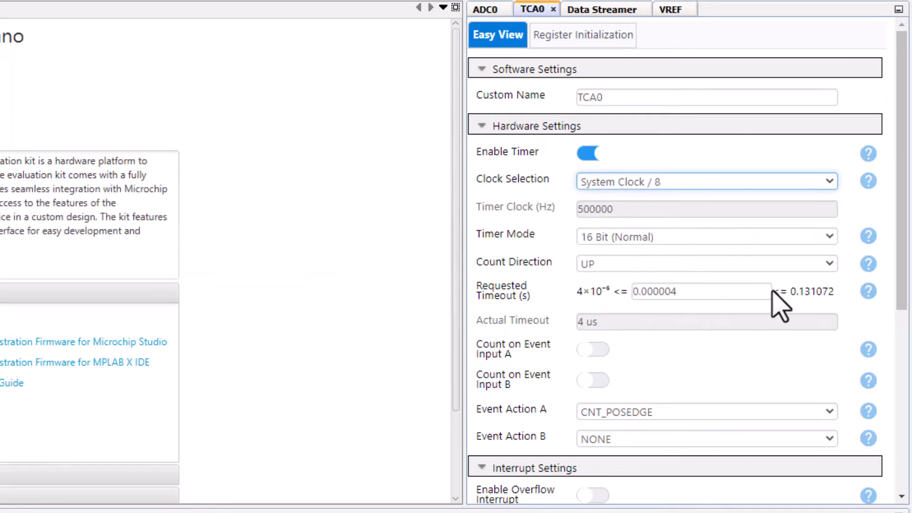
{"action": "double_click", "coordinate": [643, 291]}
{"action": "type", "text": "0.1"}
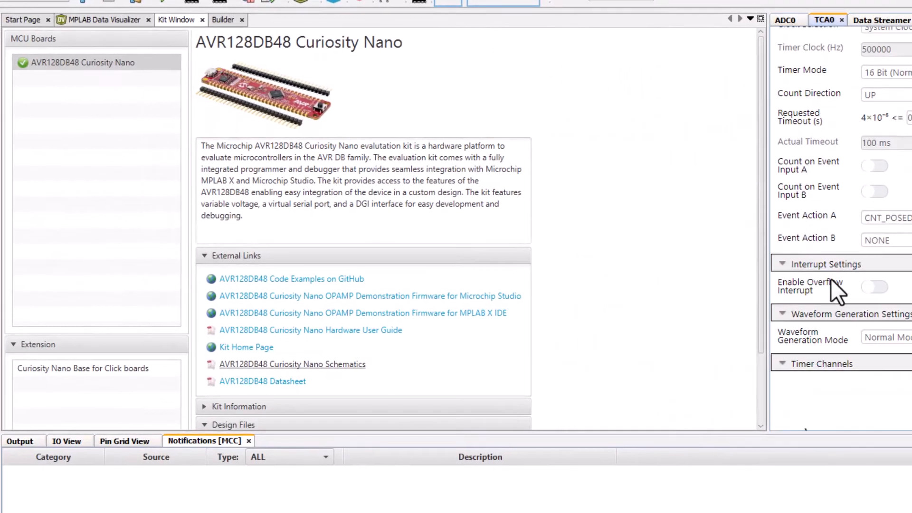
{"action": "left_click", "coordinate": [874, 288]}
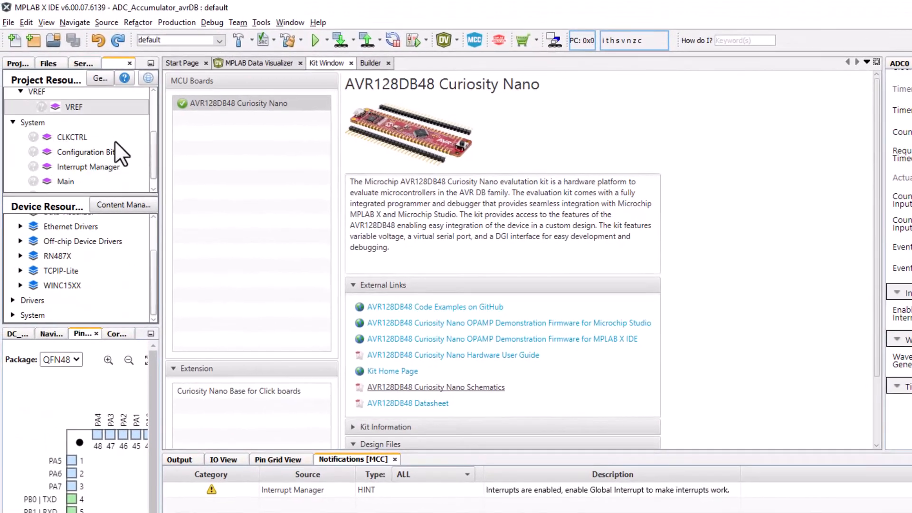
- Turn on Global Interrupt Enable in the Interrupt Manager
{"action": "scroll", "coordinate": [115, 141], "scroll_direction": "down", "scroll_amount": 1}
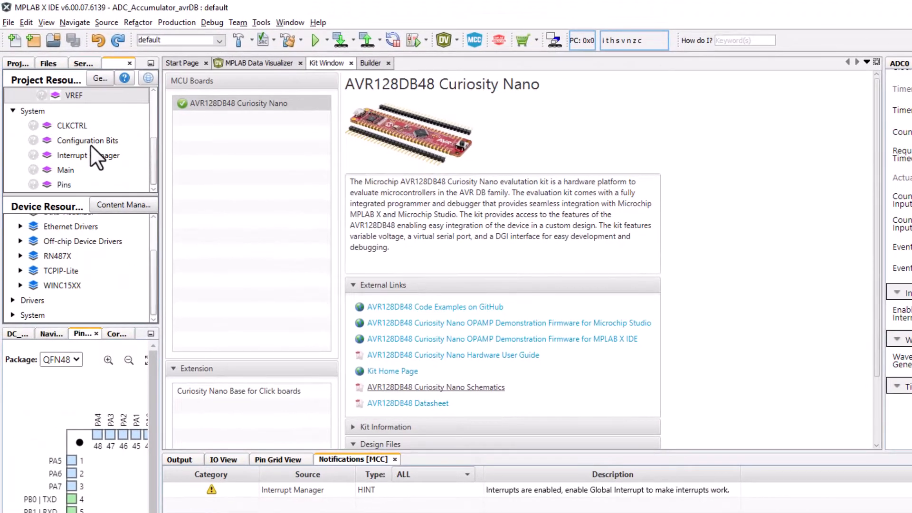
{"action": "left_click", "coordinate": [89, 155]}
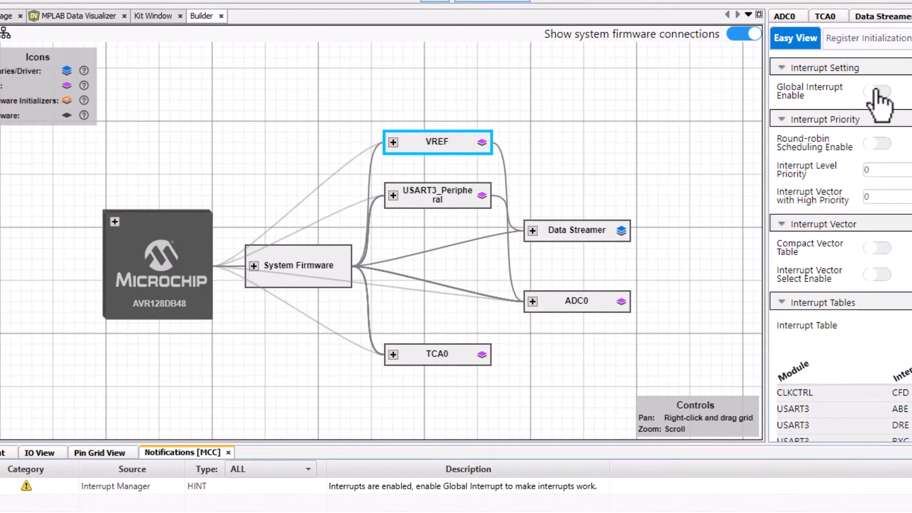
{"action": "left_click", "coordinate": [876, 91]}
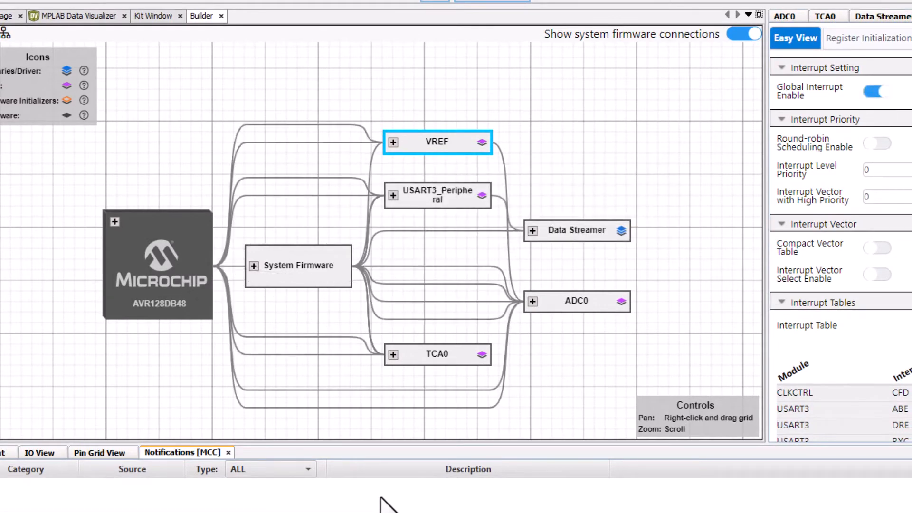
- Check the API reference's pin instructions, then examine the Curiosity Nano Base pinout in the Hardware User Guide's section 8.3, rotated for reading
{"action": "left_click", "coordinate": [369, 512]}
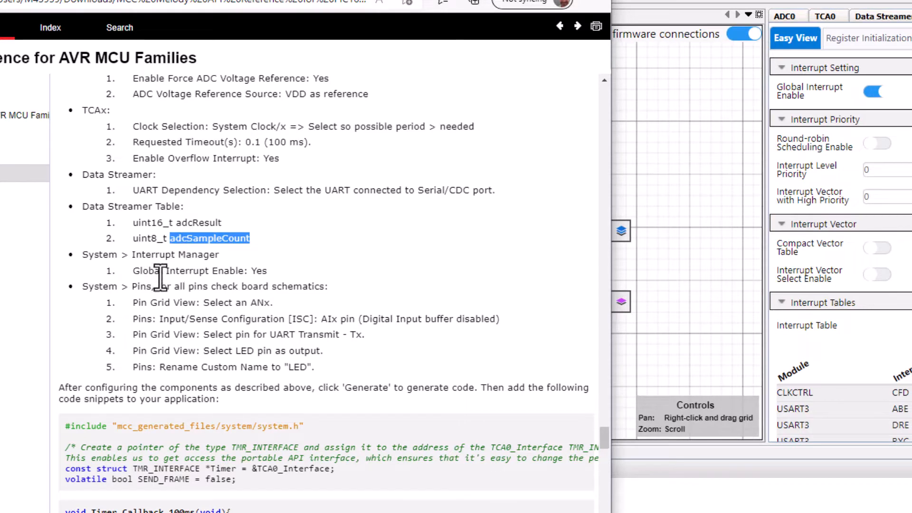
{"action": "left_click", "coordinate": [785, 16]}
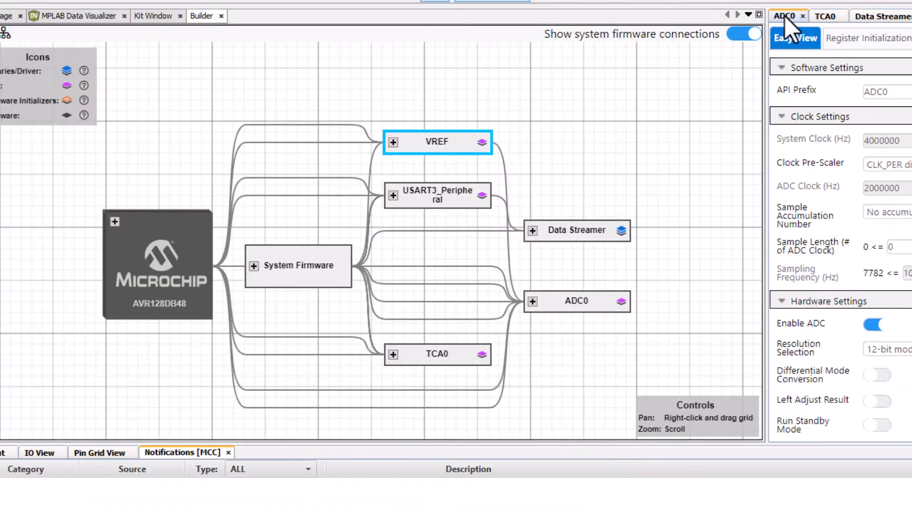
{"action": "left_click", "coordinate": [153, 15]}
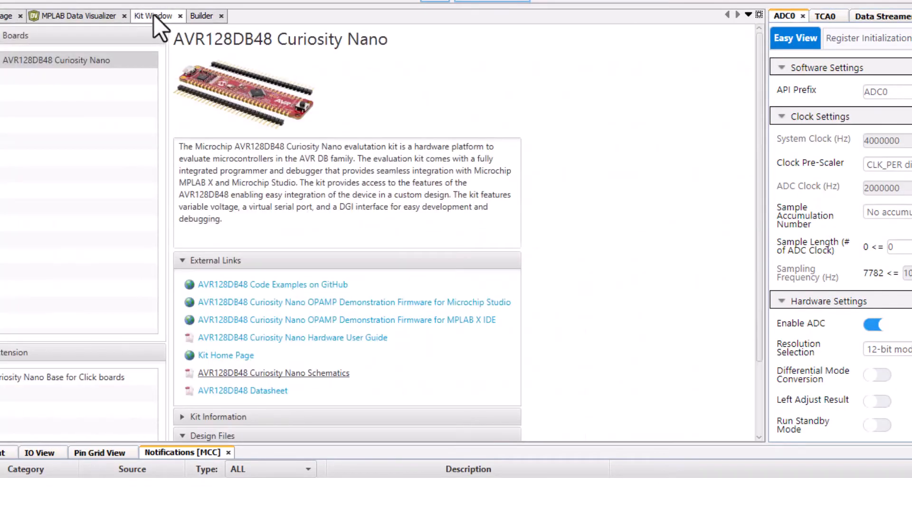
{"action": "left_click", "coordinate": [250, 337]}
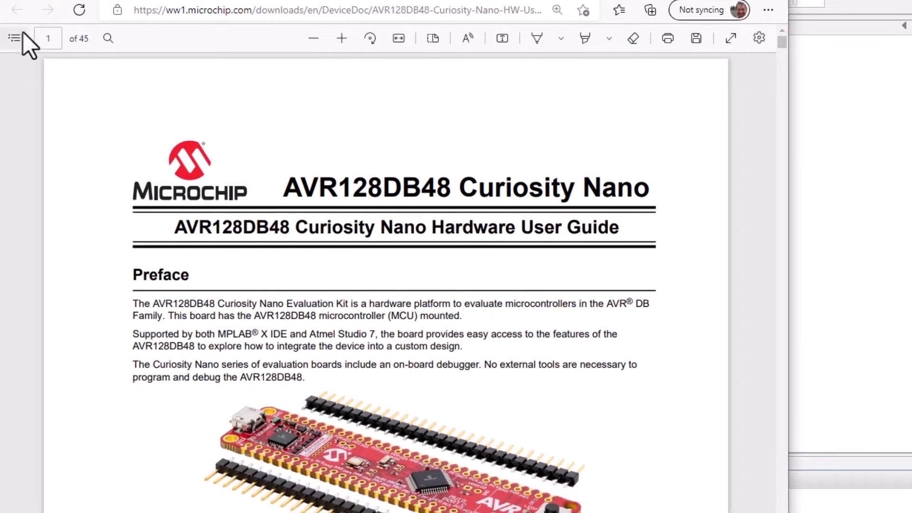
{"action": "left_click", "coordinate": [22, 35]}
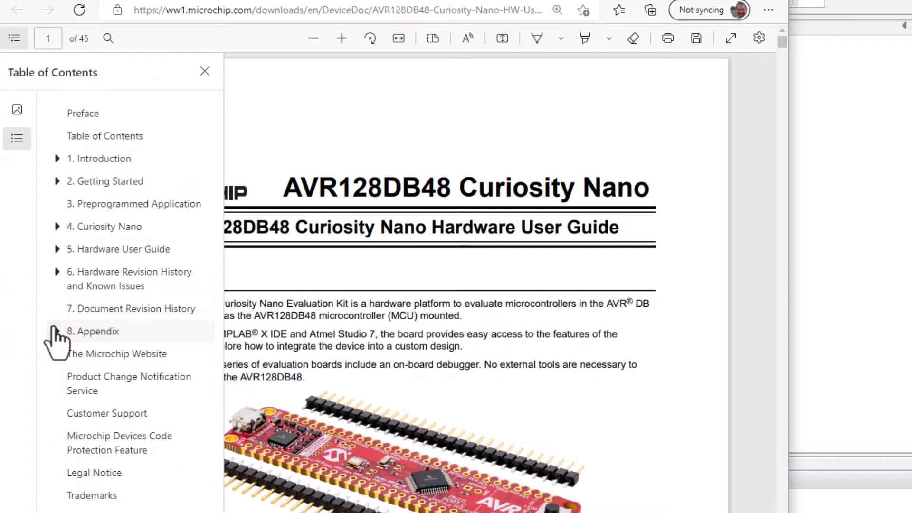
{"action": "left_click", "coordinate": [55, 330]}
{"action": "left_click", "coordinate": [98, 399]}
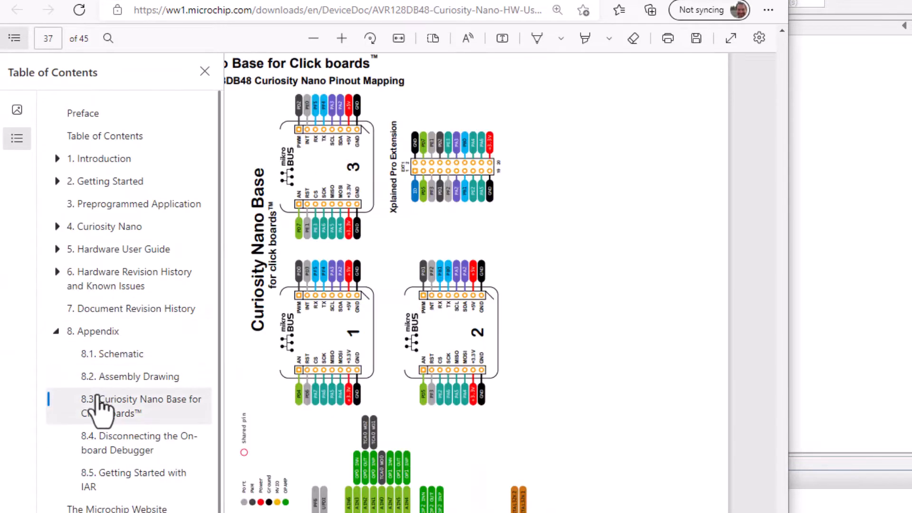
{"action": "left_click", "coordinate": [374, 46]}
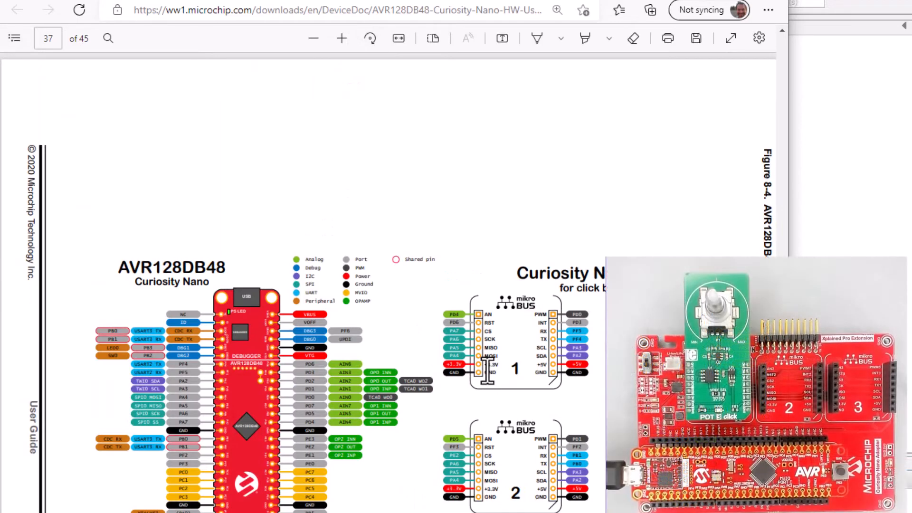
{"action": "scroll", "coordinate": [488, 370], "scroll_direction": "up", "scroll_amount": 3, "text": "ctrl"}
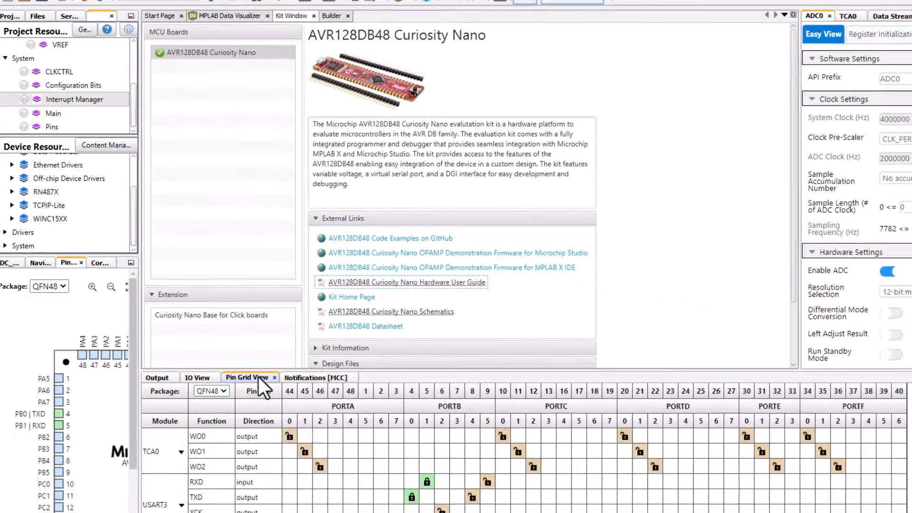
- Assign PD4 as the ADC0 AINx input and set its input/sense configuration to Digital Input Buffer disabled
{"action": "scroll", "coordinate": [657, 397], "scroll_direction": "down", "scroll_amount": 3}
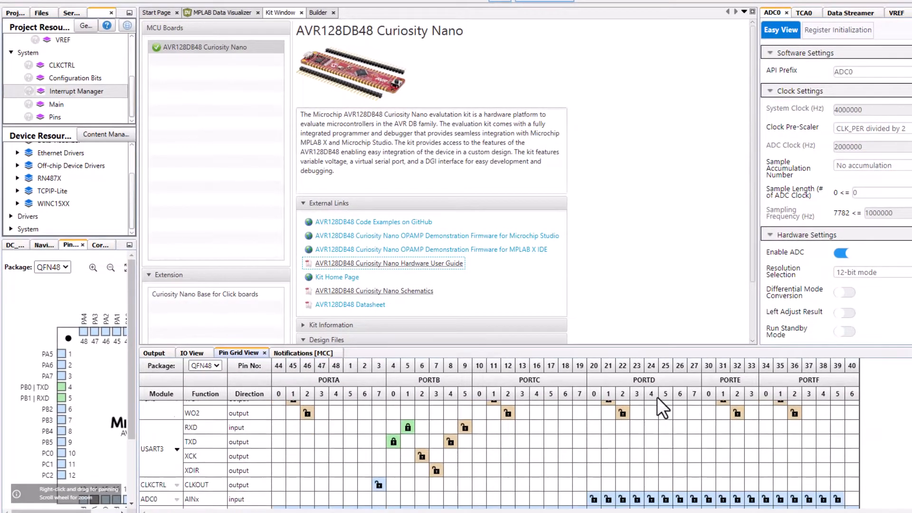
{"action": "left_click", "coordinate": [651, 473]}
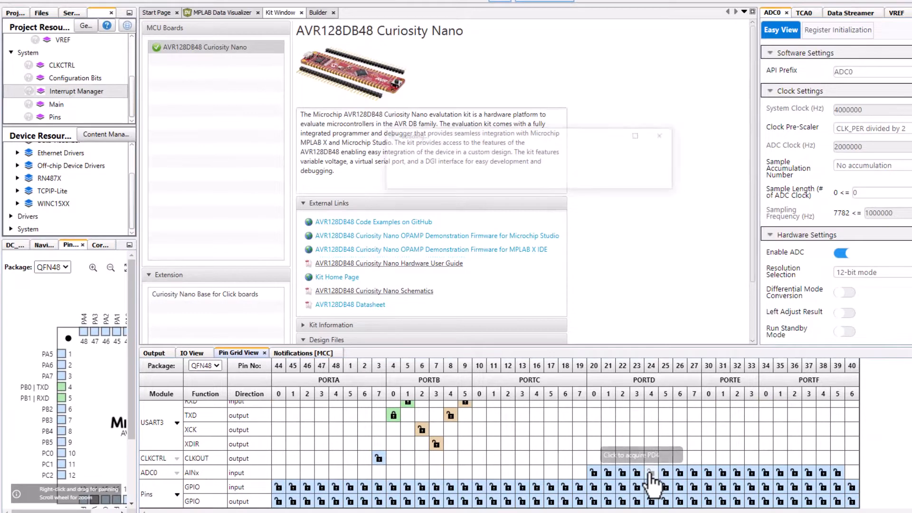
{"action": "left_click", "coordinate": [56, 117]}
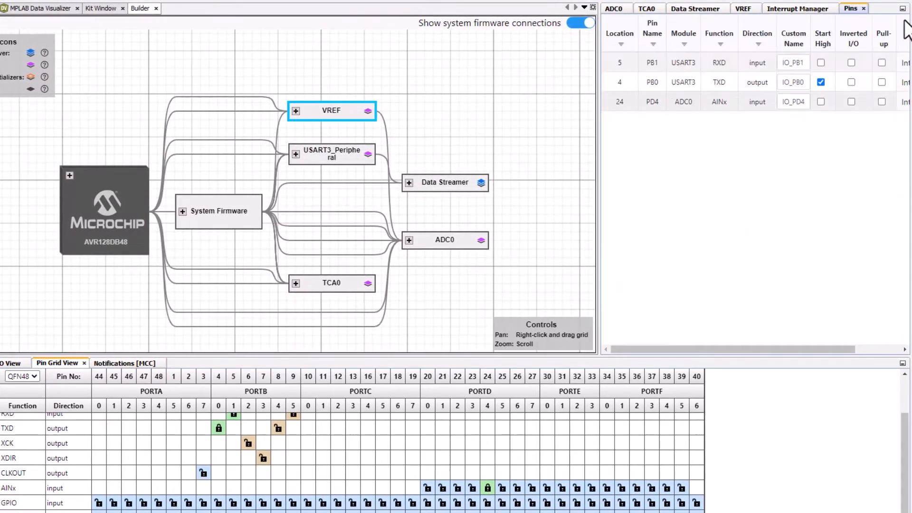
{"action": "left_click", "coordinate": [903, 102]}
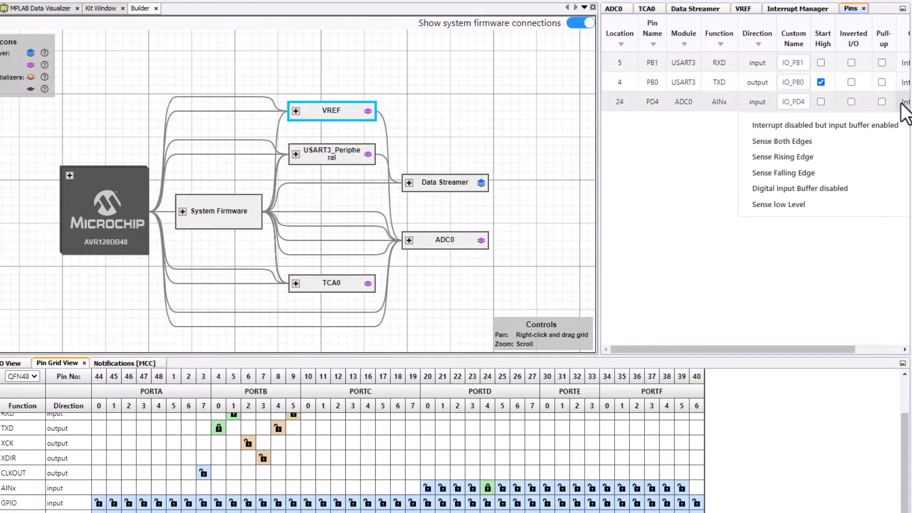
{"action": "left_click", "coordinate": [778, 189]}
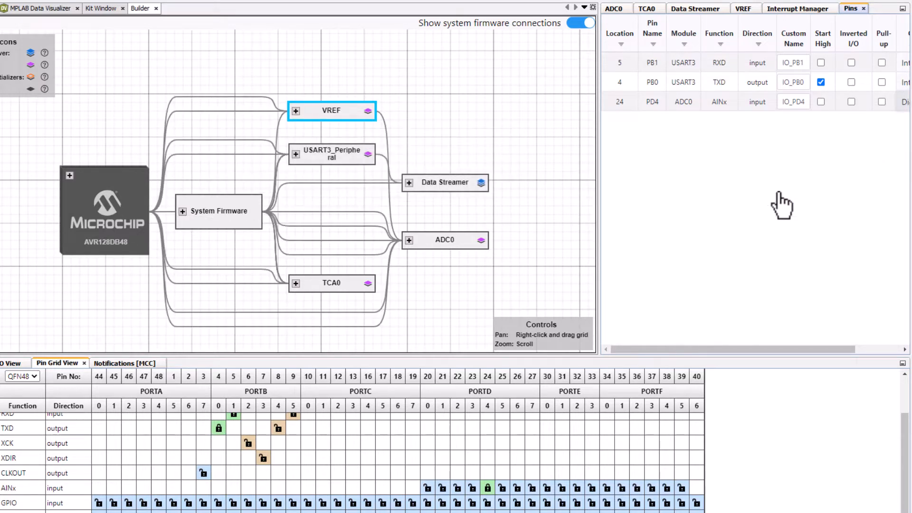
- Look up the LED0 pin in the board schematics, set PB3 as a GPIO output and give it the custom name LED
{"action": "key", "text": "alt+Tab"}
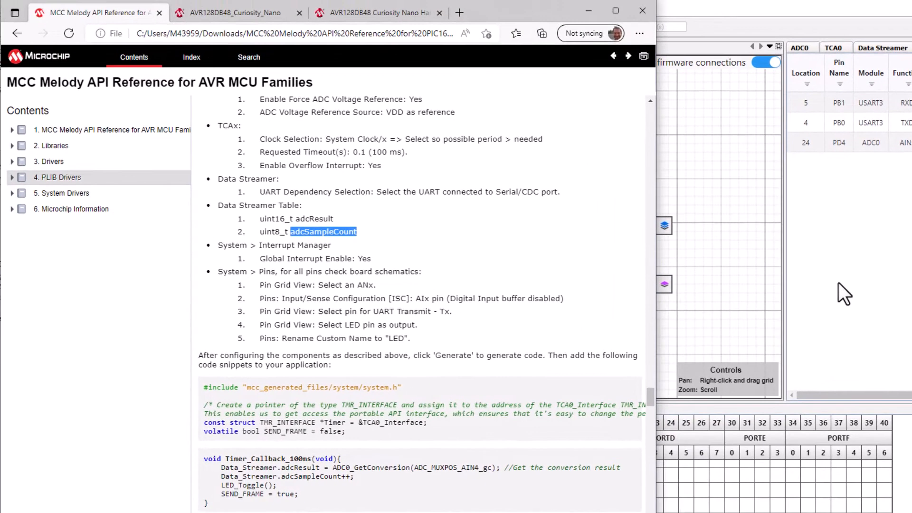
{"action": "left_click", "coordinate": [232, 7]}
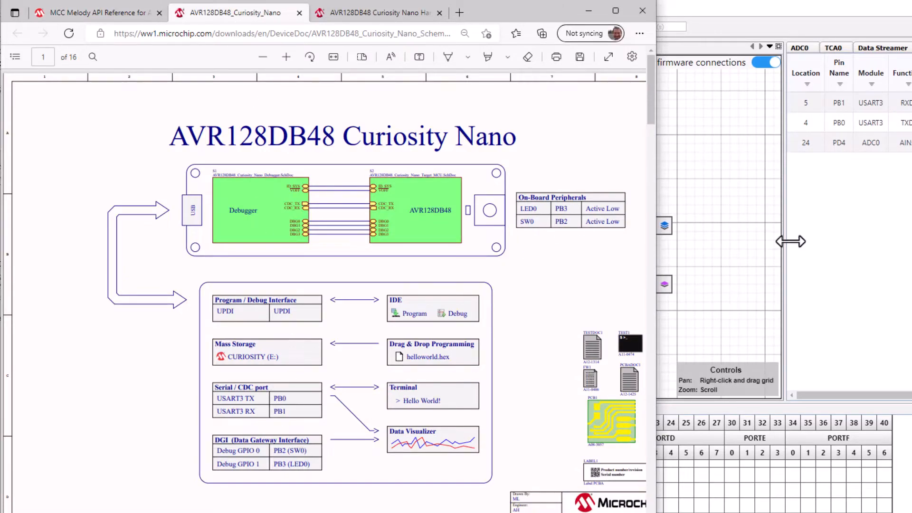
{"action": "left_click", "coordinate": [897, 269]}
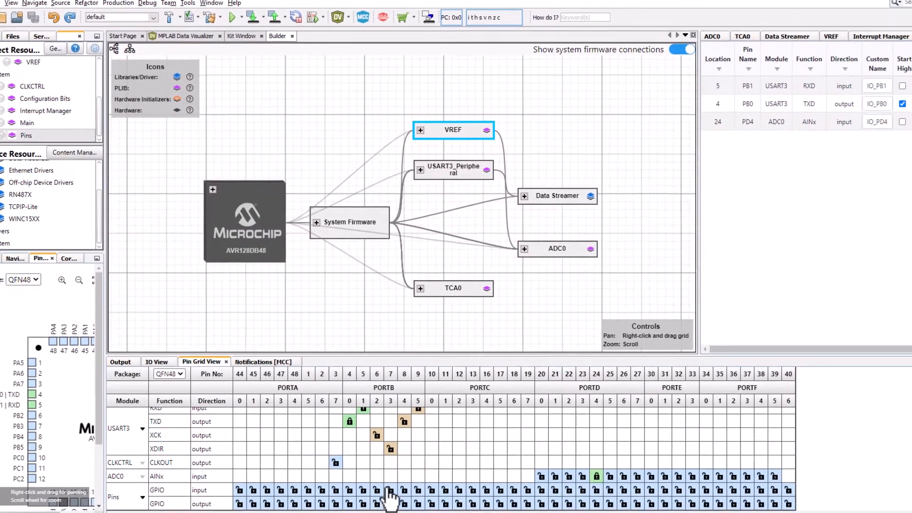
{"action": "left_click", "coordinate": [388, 501]}
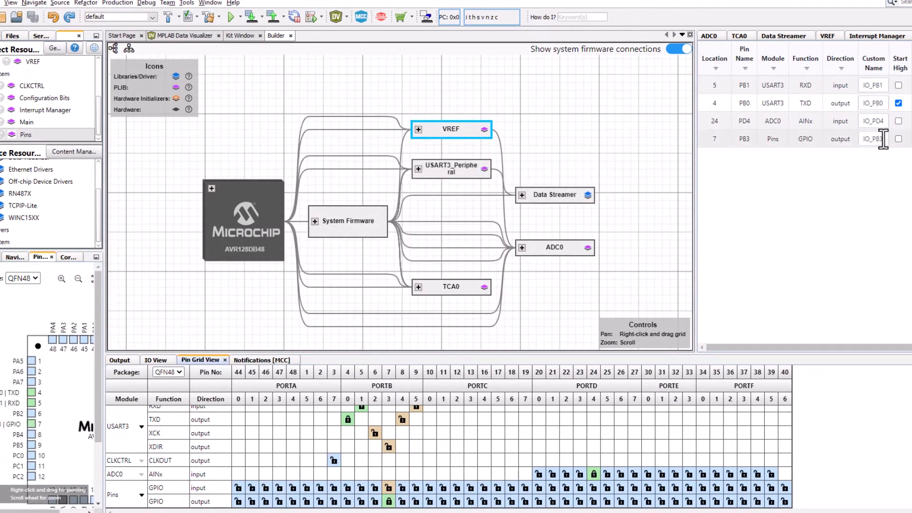
{"action": "type", "text": "LED"}
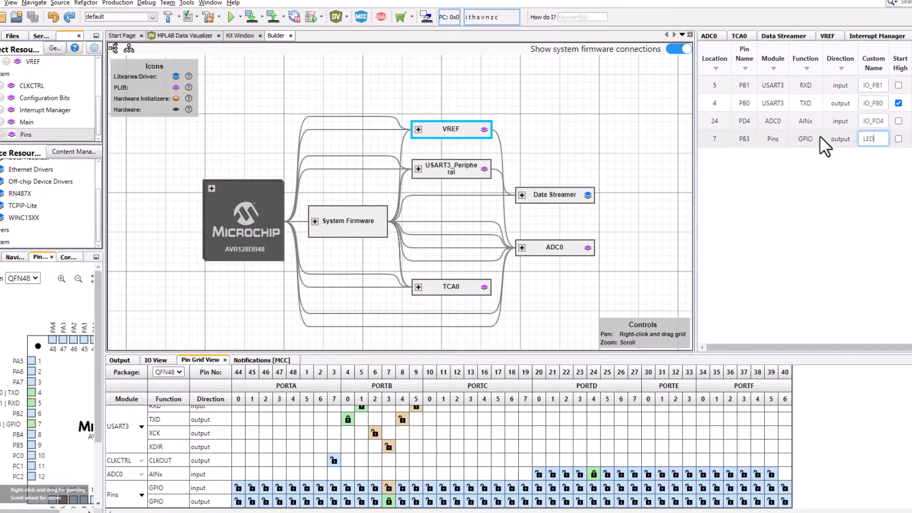
{"action": "key", "text": "Return"}
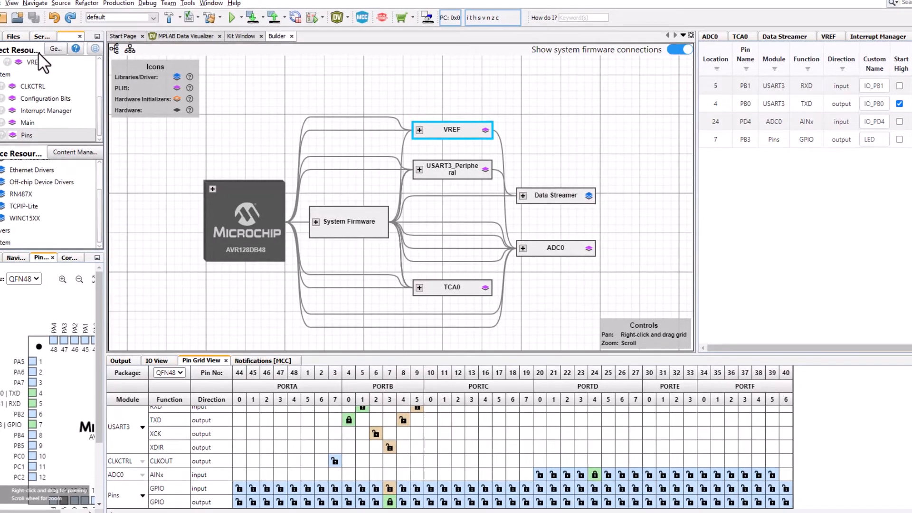
- Generate the MCC code and open main.c from the ADC_Accumulator_avrDB source files
{"action": "left_click", "coordinate": [53, 48]}
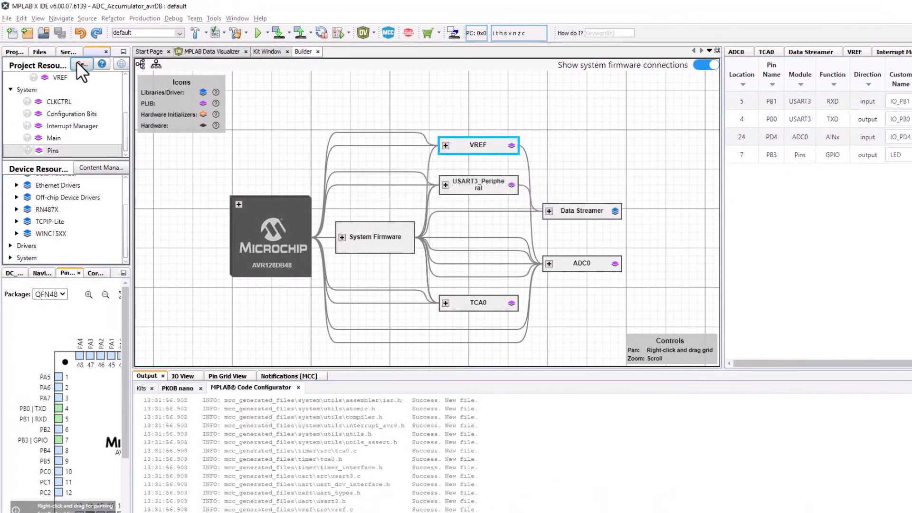
{"action": "left_click", "coordinate": [9, 52]}
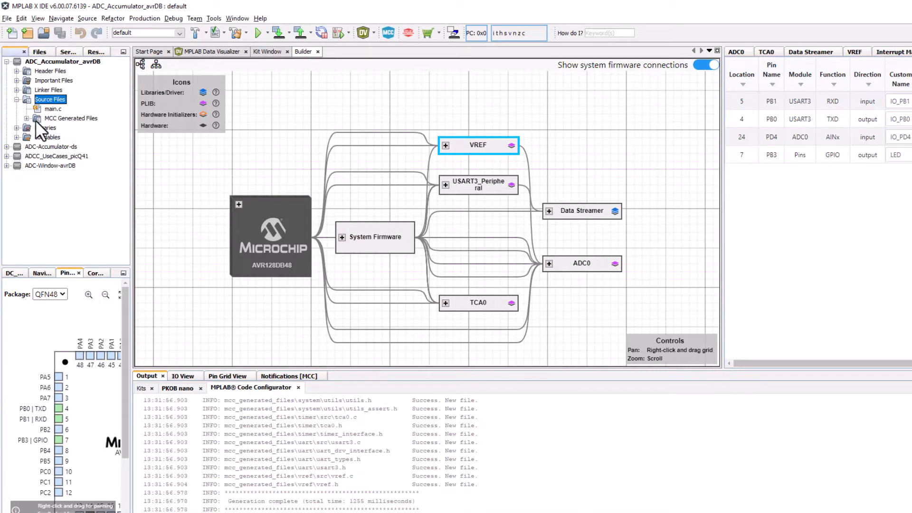
{"action": "double_click", "coordinate": [53, 108]}
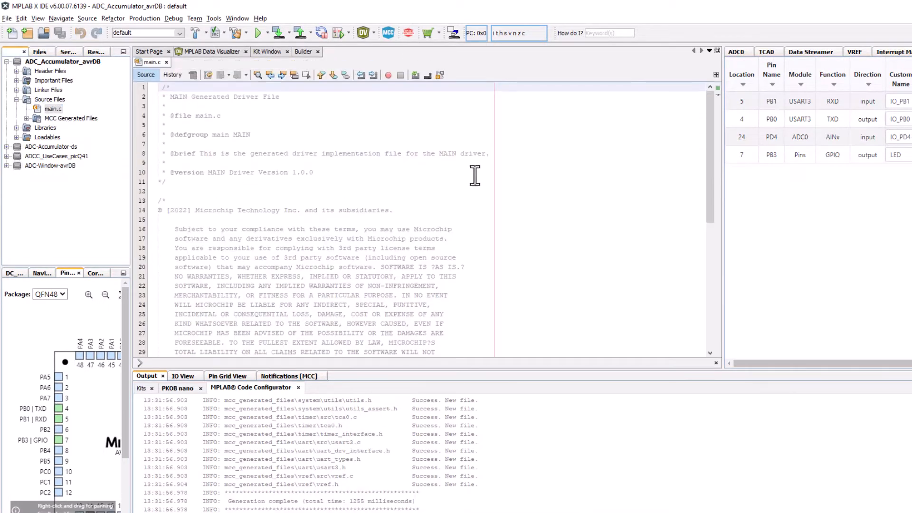
{"action": "scroll", "coordinate": [474, 175], "scroll_direction": "down", "scroll_amount": 8}
- Copy the API reference snippet with the TMR_INTERFACE Timer pointer and SEND_FRAME flag into main.c below the include line
{"action": "key", "text": "alt+Tab"}
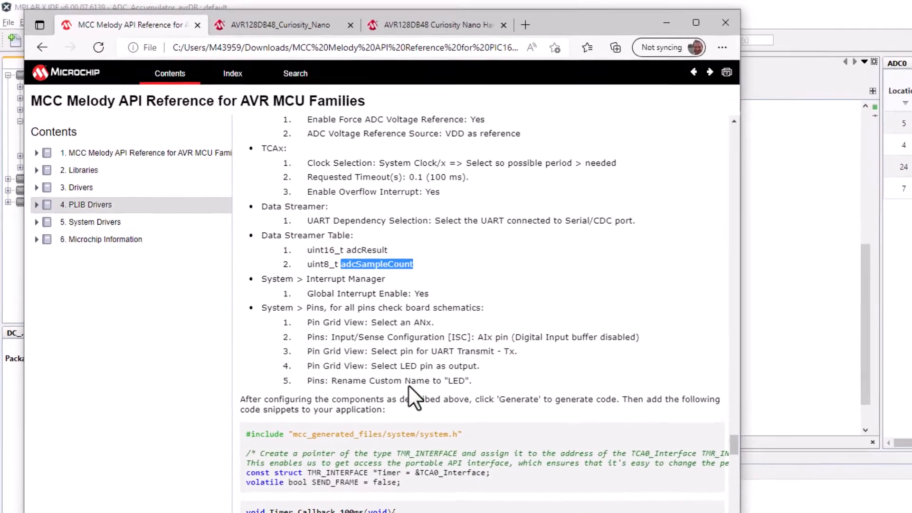
{"action": "scroll", "coordinate": [336, 305], "scroll_direction": "down", "scroll_amount": 3}
{"action": "left_click_drag", "start_coordinate": [256, 330], "coordinate": [416, 340]}
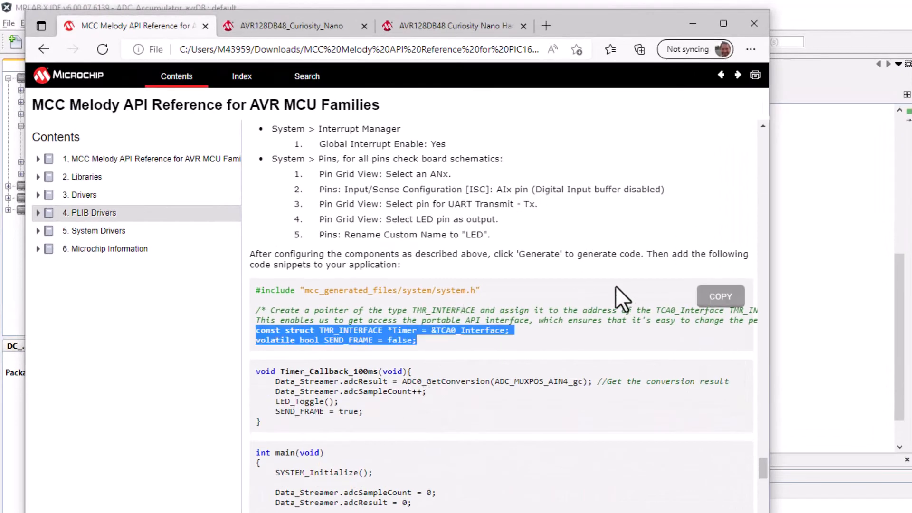
{"action": "left_click", "coordinate": [719, 300]}
{"action": "key", "text": "alt+Tab"}
{"action": "left_click", "coordinate": [477, 216]}
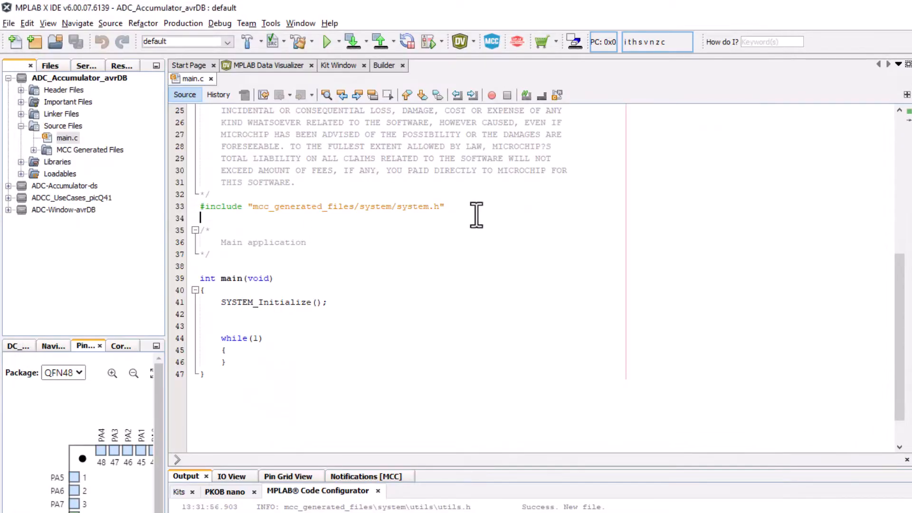
{"action": "key", "text": "ctrl+v"}
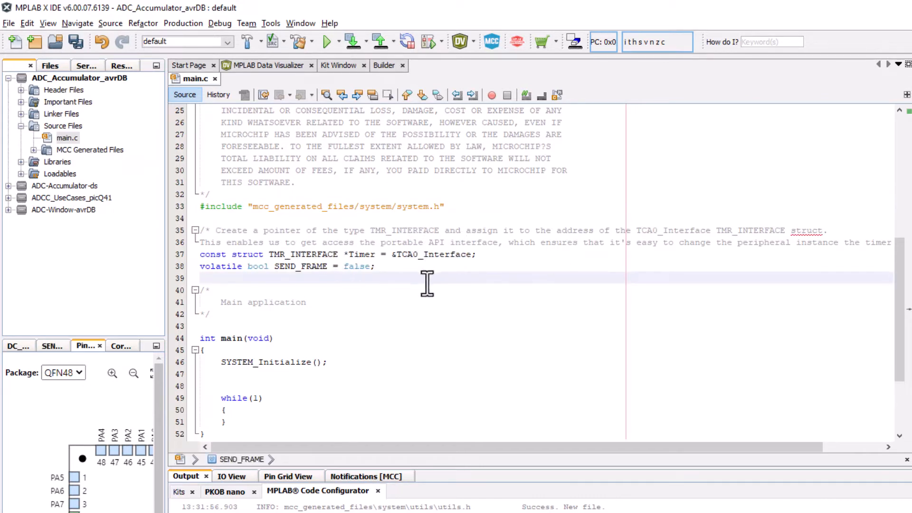
- Copy the Timer_Callback_100ms function from the API reference into main.c below the SEND_FRAME declaration
{"action": "key", "text": "alt+Tab"}
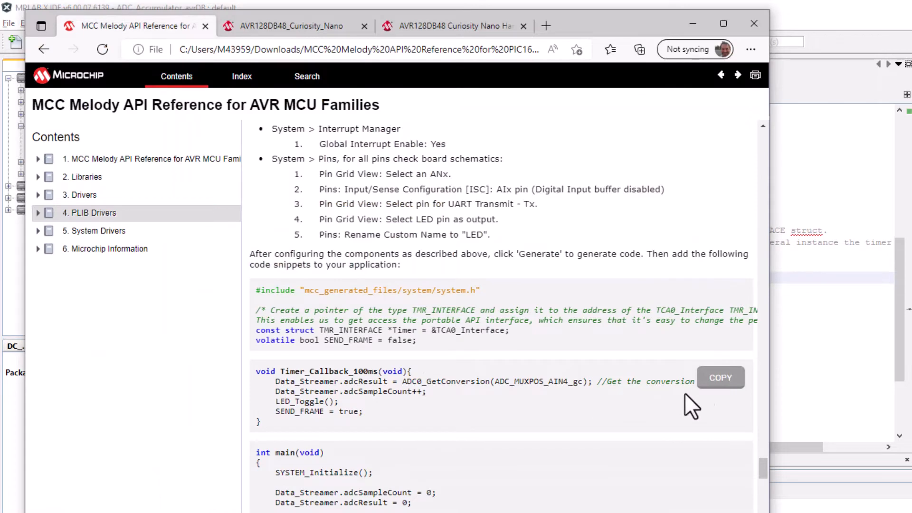
{"action": "left_click", "coordinate": [717, 379]}
{"action": "key", "text": "alt+Tab"}
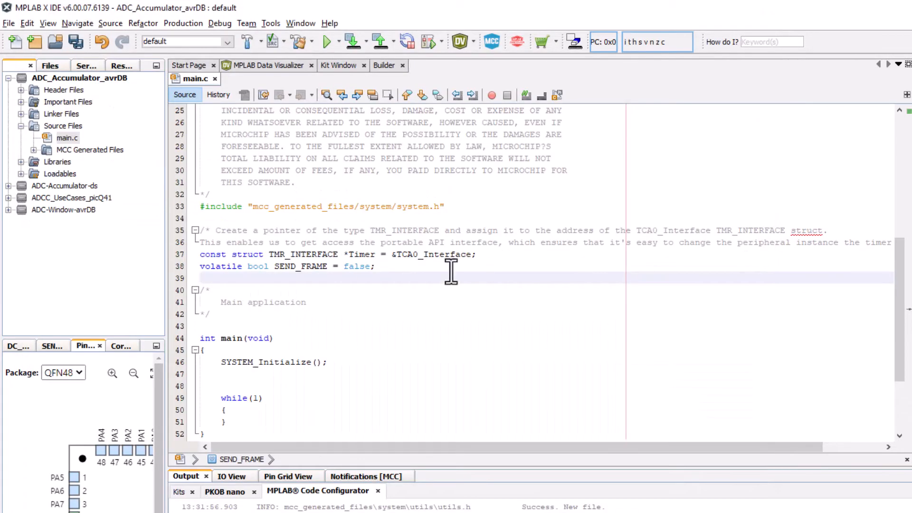
{"action": "key", "text": "ctrl+v"}
- Replace the generated main() function in main.c with the main() snippet from the API reference
{"action": "key", "text": "alt+Tab"}
{"action": "left_click", "coordinate": [714, 458]}
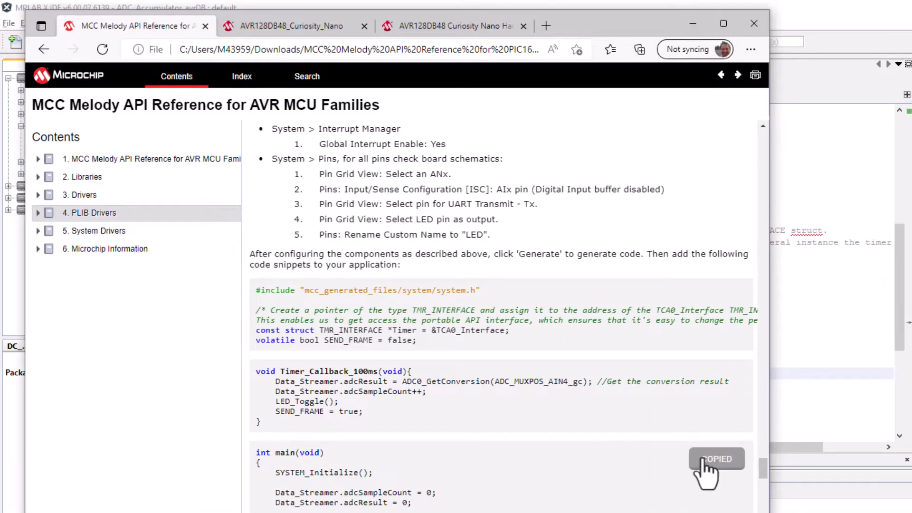
{"action": "key", "text": "alt+Tab"}
{"action": "scroll", "coordinate": [285, 380], "scroll_direction": "down", "scroll_amount": 2}
{"action": "left_click_drag", "start_coordinate": [240, 386], "coordinate": [218, 281]}
{"action": "key", "text": "ctrl+v"}
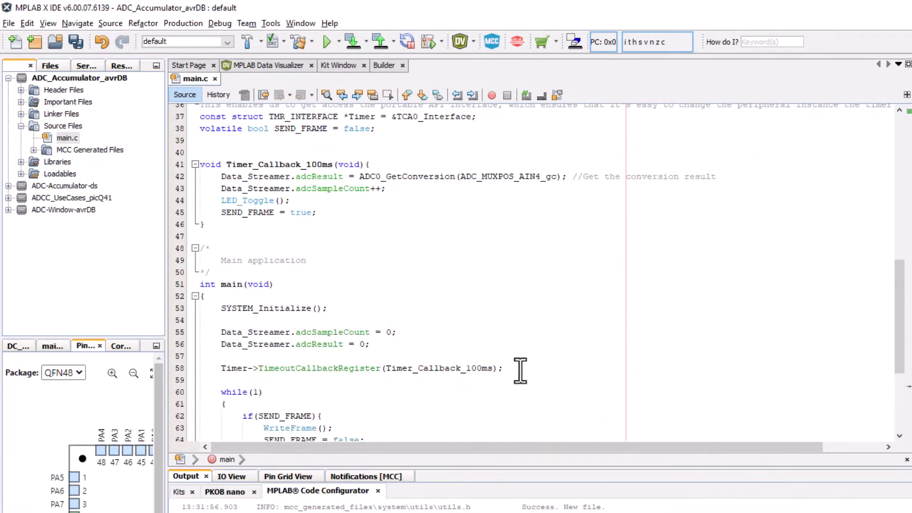
{"action": "left_click", "coordinate": [520, 369]}
{"action": "key", "text": "Return"}
{"action": "type", "text": "Timer->"}
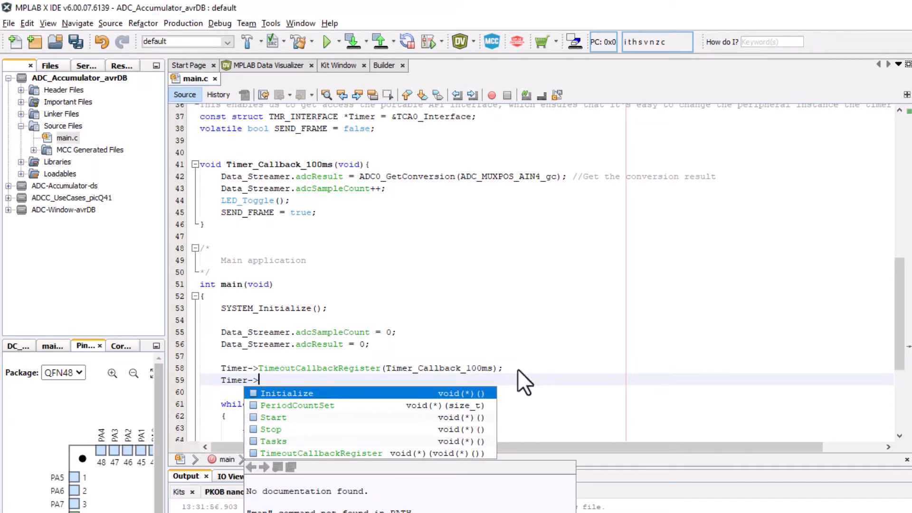
{"action": "left_click_drag", "start_coordinate": [326, 379], "coordinate": [203, 380]}
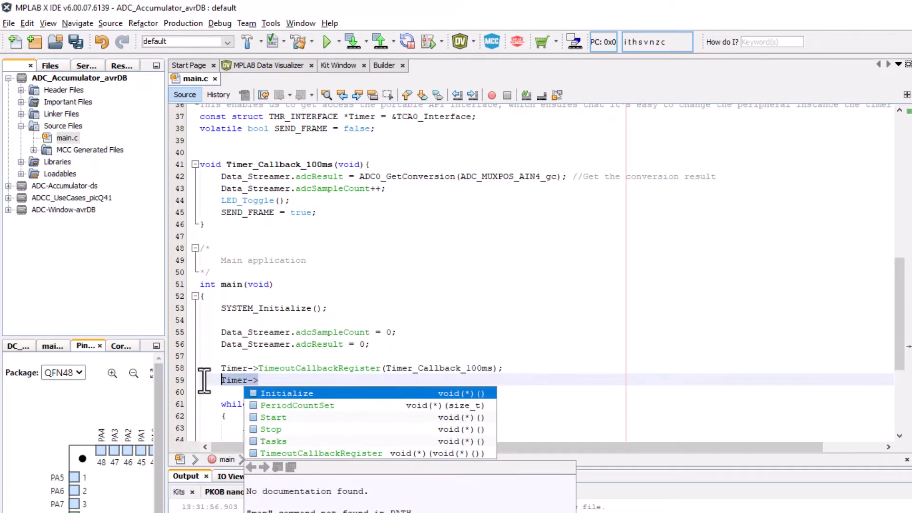
{"action": "key", "text": "BackSpace"}
{"action": "left_click", "coordinate": [464, 350]}
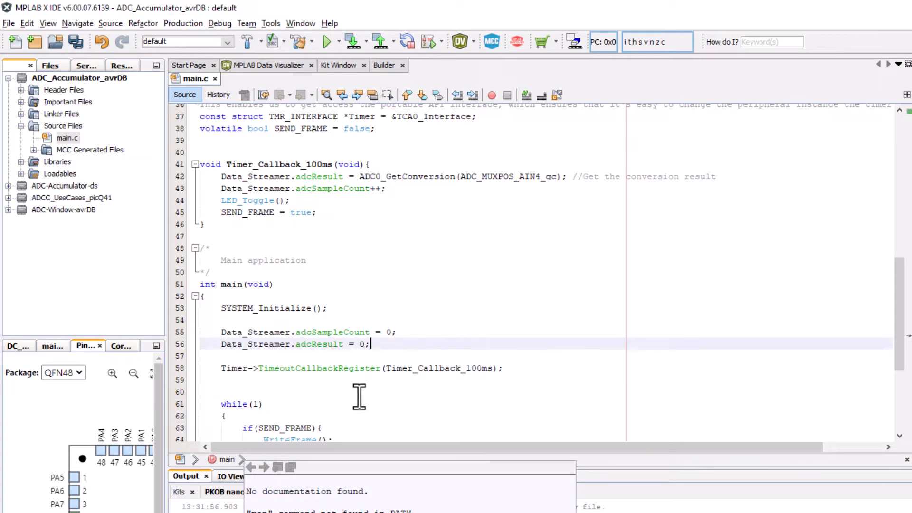
- Examine the Timer_Callback_100ms function and the definition of ADC_MUXPOS_AIN4_gc in ioavr128db48.h, and return to main.c
{"action": "left_click", "coordinate": [259, 163]}
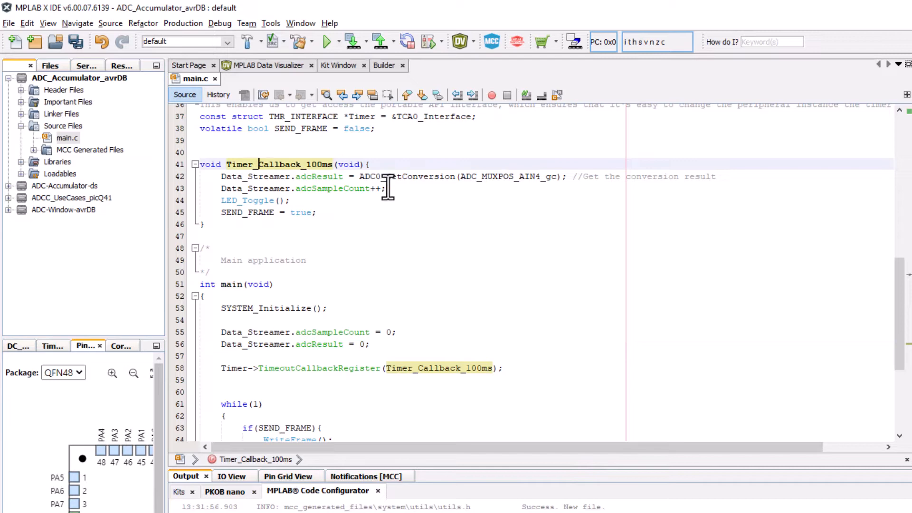
{"action": "scroll", "coordinate": [591, 232], "scroll_direction": "up", "scroll_amount": 2}
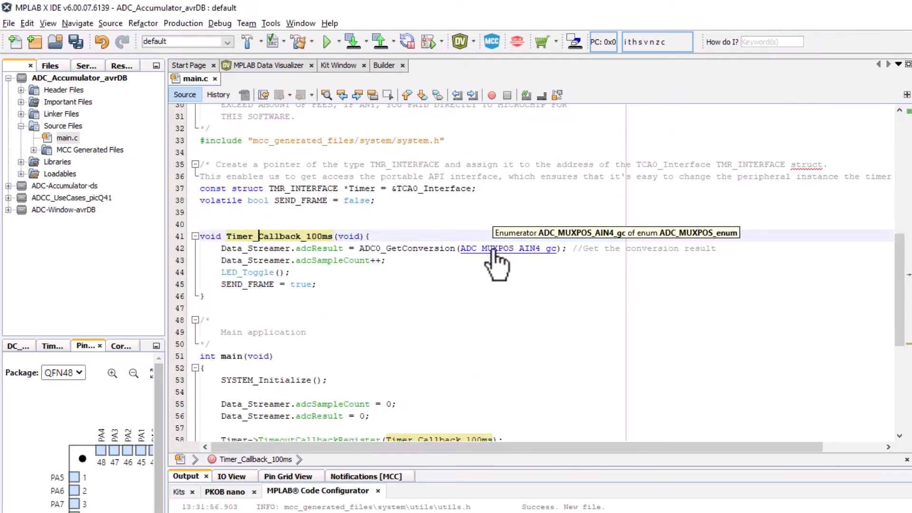
{"action": "left_click", "coordinate": [492, 249], "text": "ctrl"}
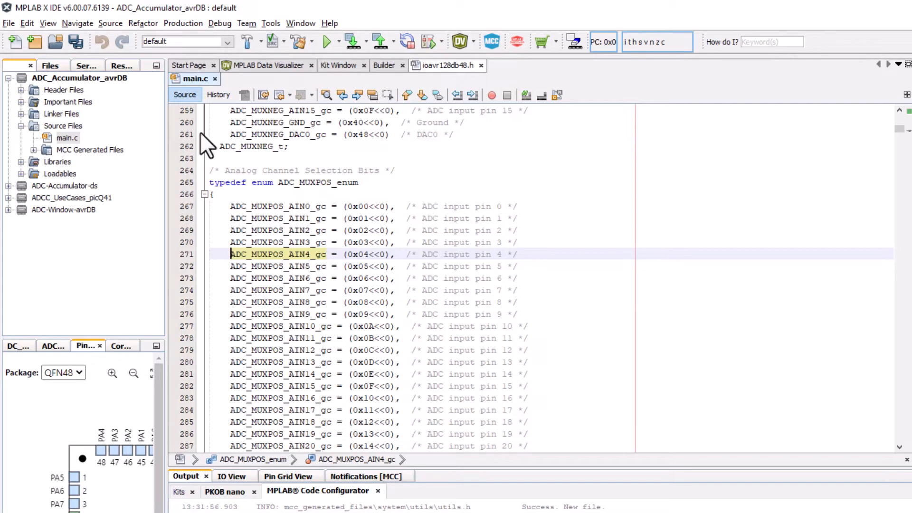
{"action": "left_click", "coordinate": [184, 78]}
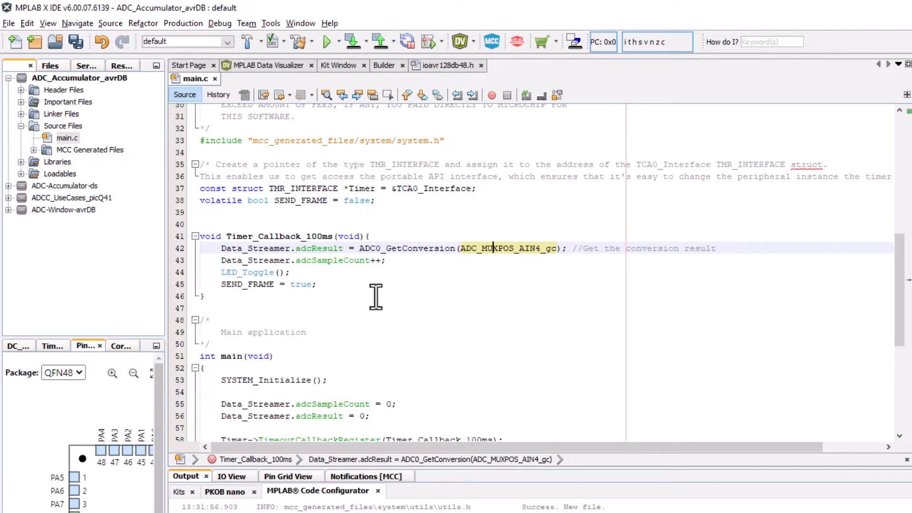
- Build the main project, program it into the AVR128DB48 and open the MPLAB Data Visualizer
{"action": "scroll", "coordinate": [375, 297], "scroll_direction": "down", "scroll_amount": 3}
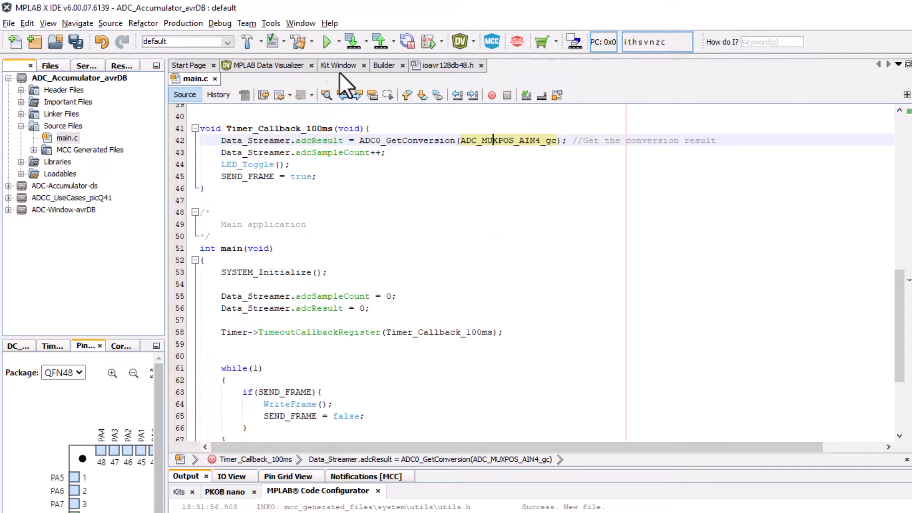
{"action": "left_click", "coordinate": [349, 41]}
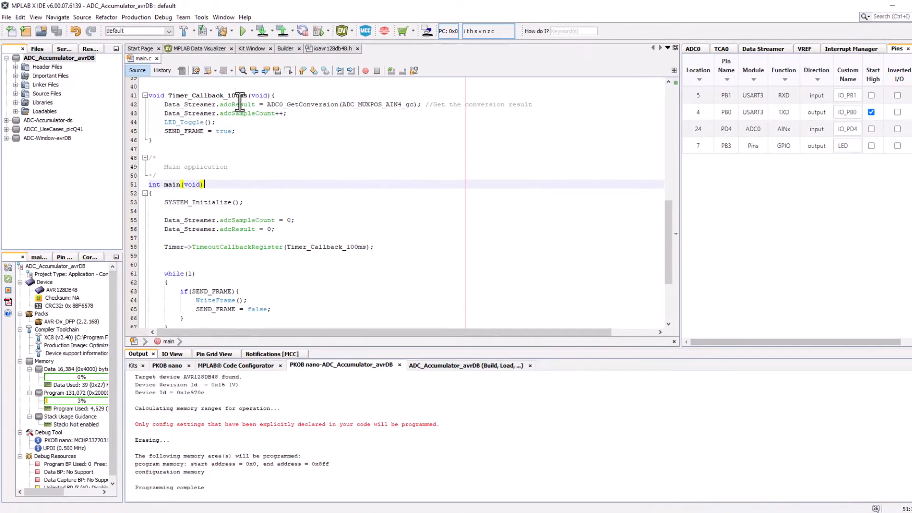
{"action": "left_click", "coordinate": [202, 48]}
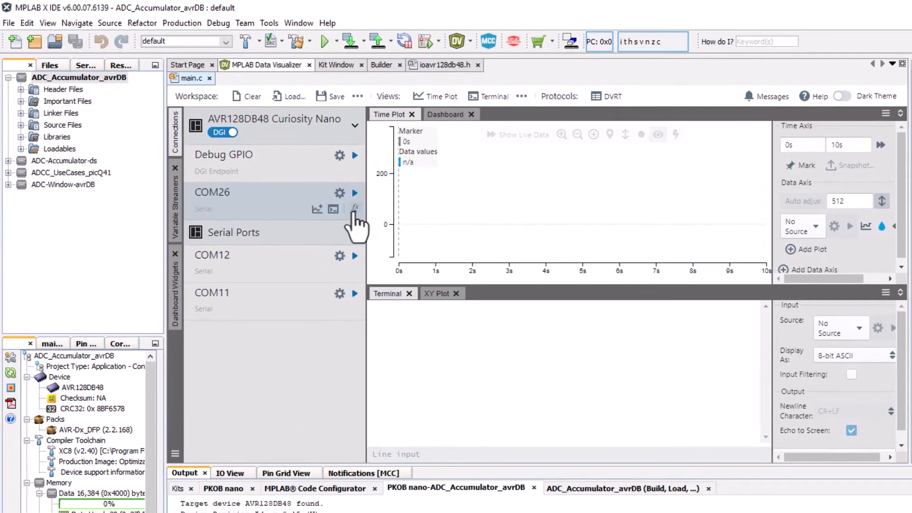
- Plot the COM26 streaming data using the variable streamer file imported from the data_streamer folder in mcc_generated_files
{"action": "left_click", "coordinate": [354, 209]}
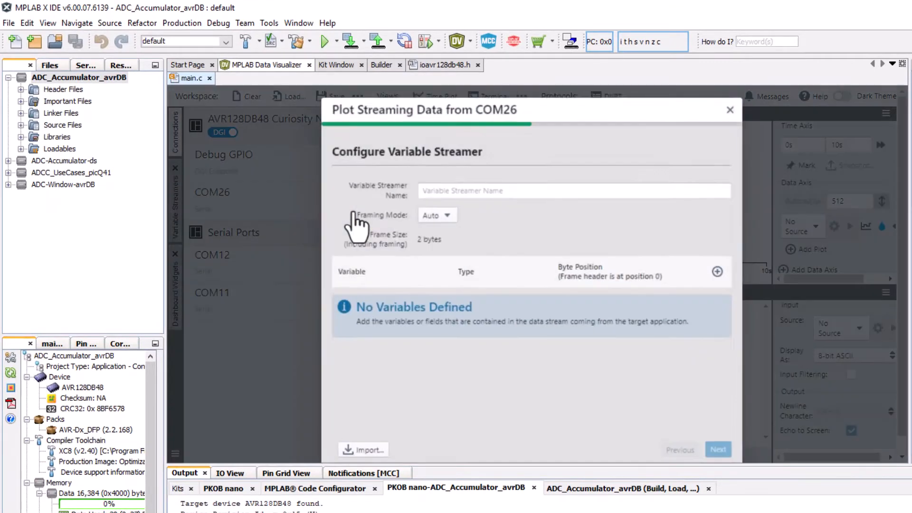
{"action": "left_click", "coordinate": [364, 449]}
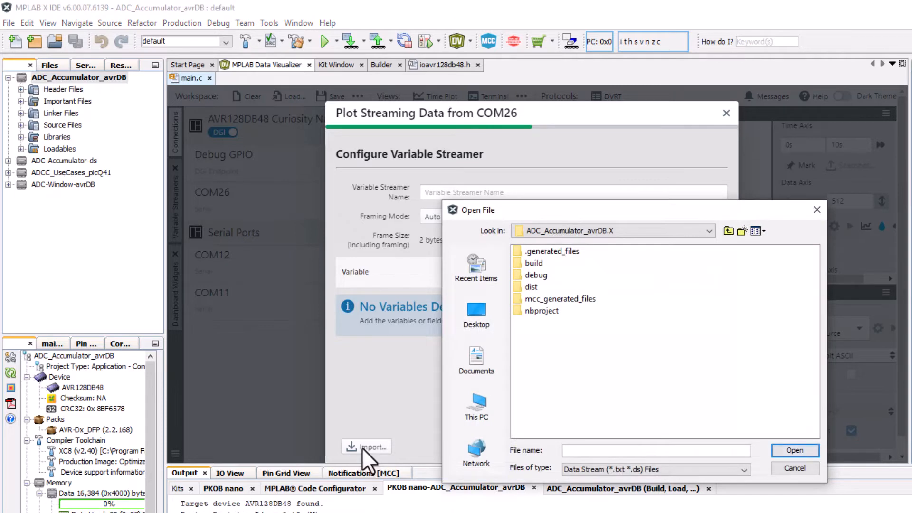
{"action": "double_click", "coordinate": [553, 298]}
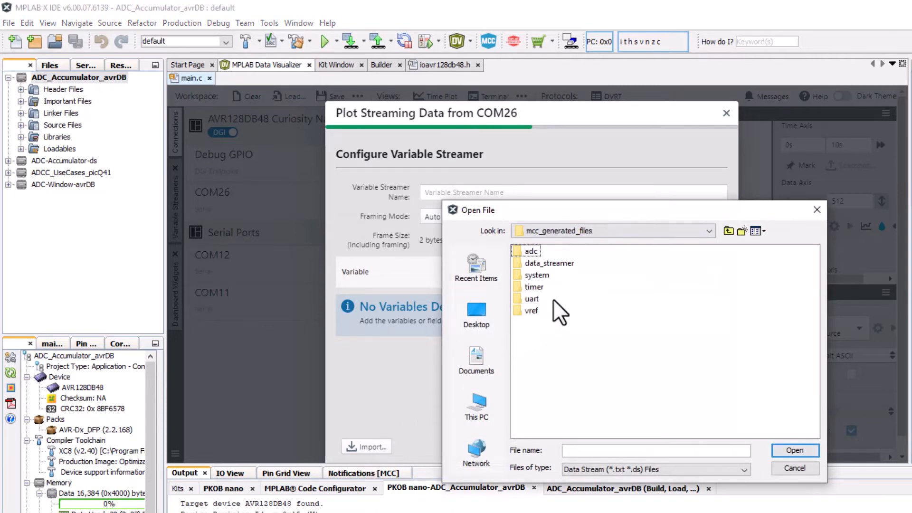
{"action": "double_click", "coordinate": [547, 264]}
{"action": "double_click", "coordinate": [545, 264]}
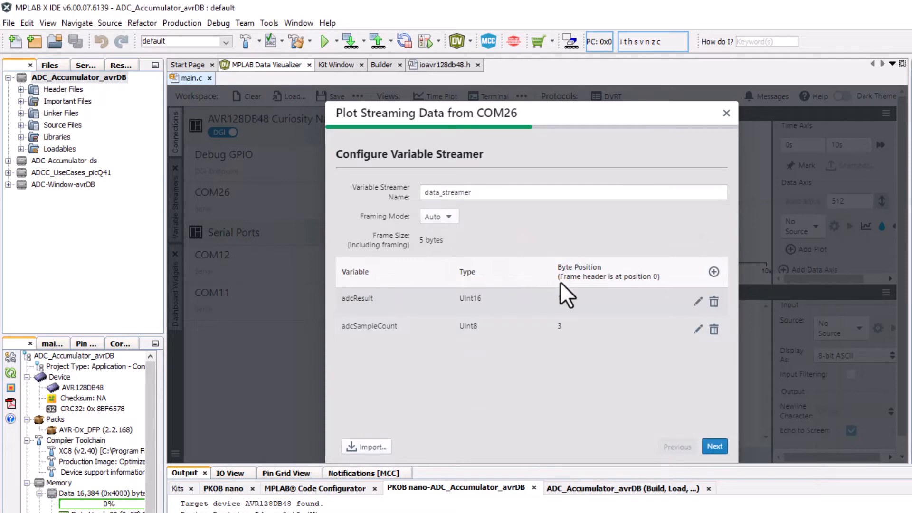
{"action": "left_click", "coordinate": [713, 446]}
{"action": "left_click", "coordinate": [713, 447]}
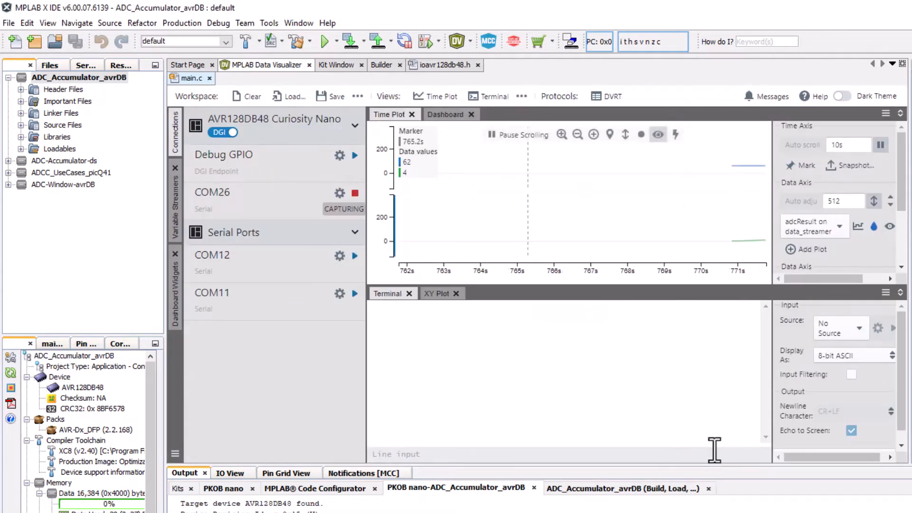
- Close the Terminal and XY Plot views in the Data Visualizer
{"action": "left_click", "coordinate": [409, 293]}
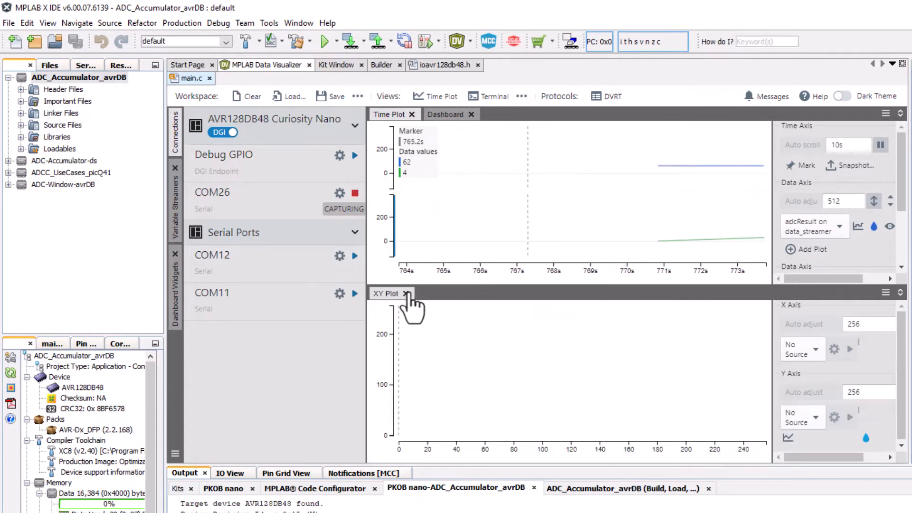
{"action": "left_click", "coordinate": [408, 293]}
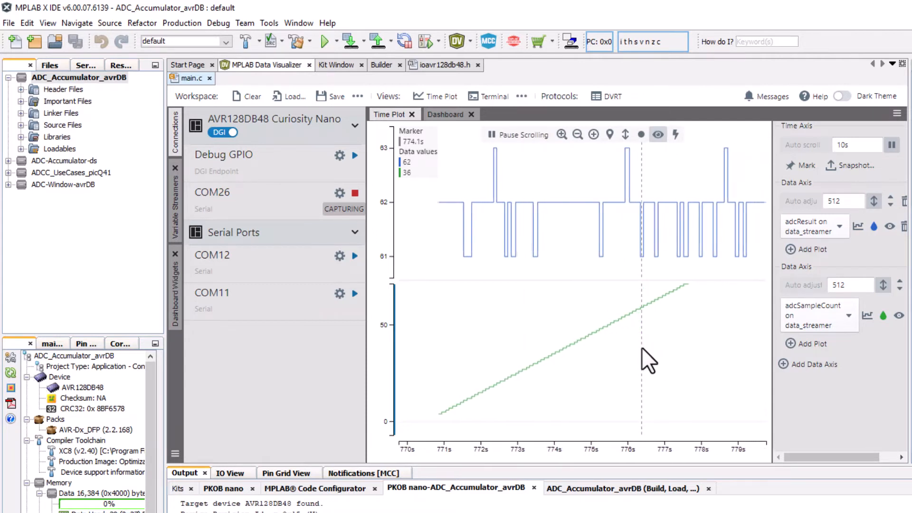
- Add a third data axis to the time plot and start plotting Debug GPIO 1 on AVR128DB48 Curiosity Nano on it
{"action": "left_click", "coordinate": [594, 135]}
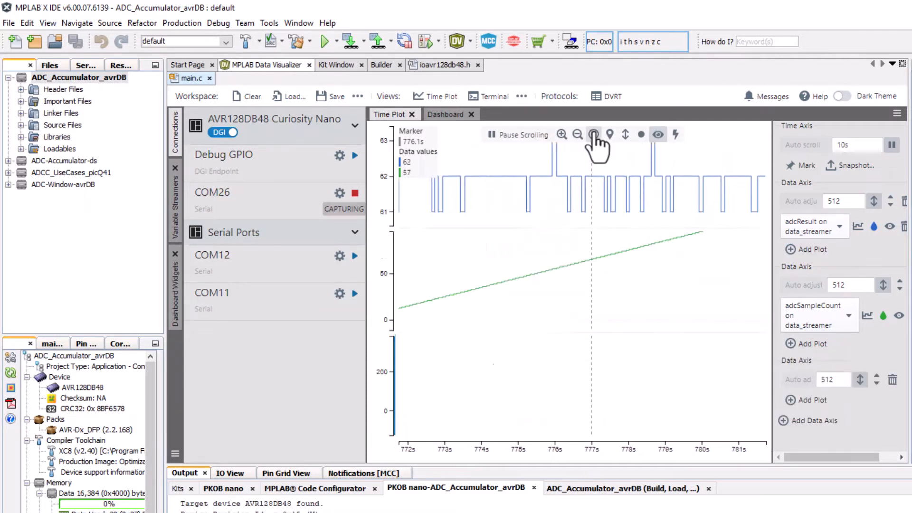
{"action": "left_click", "coordinate": [387, 343]}
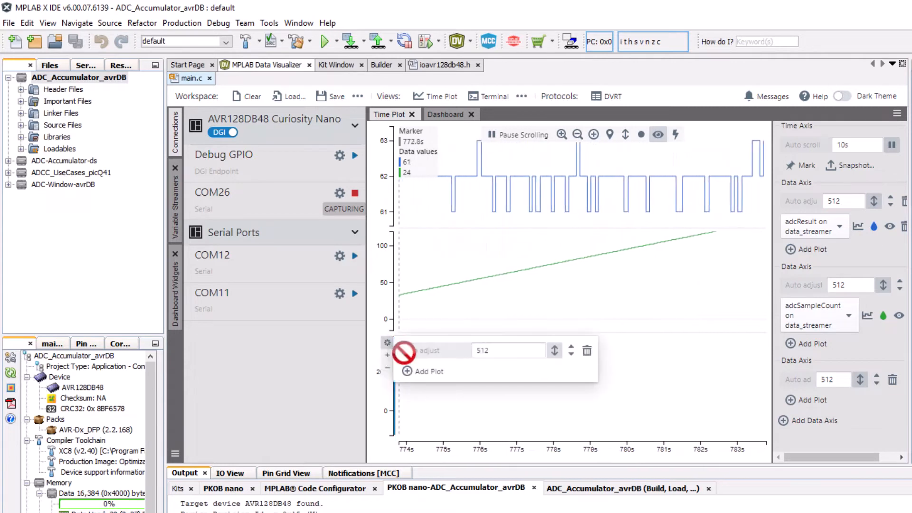
{"action": "left_click", "coordinate": [425, 372]}
{"action": "left_click", "coordinate": [433, 371]}
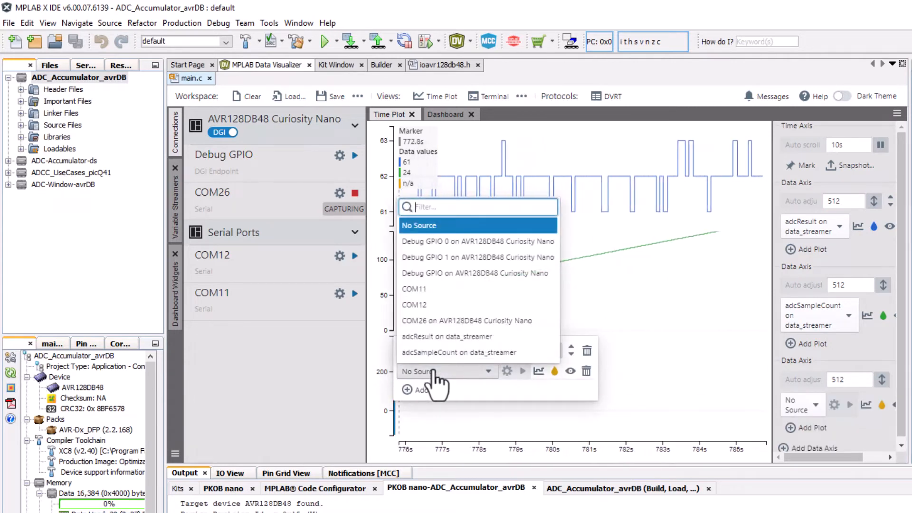
{"action": "left_click", "coordinate": [451, 259]}
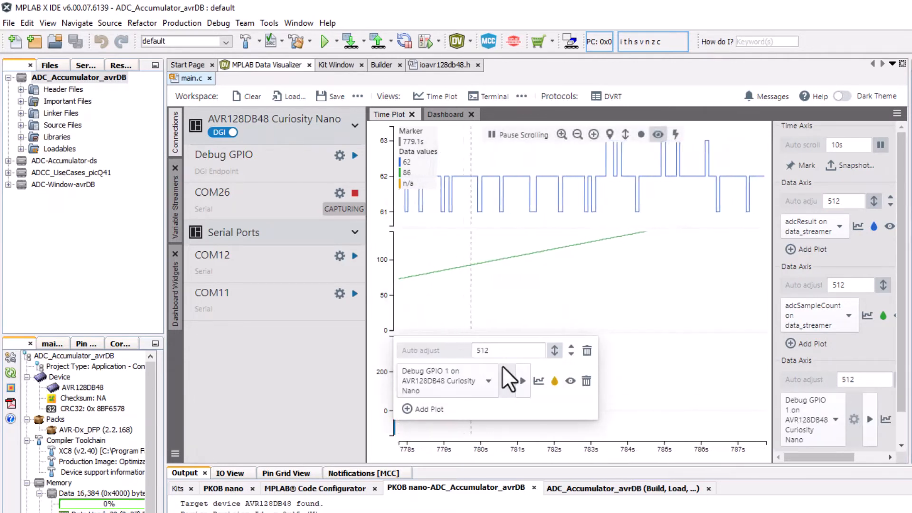
{"action": "left_click", "coordinate": [522, 380]}
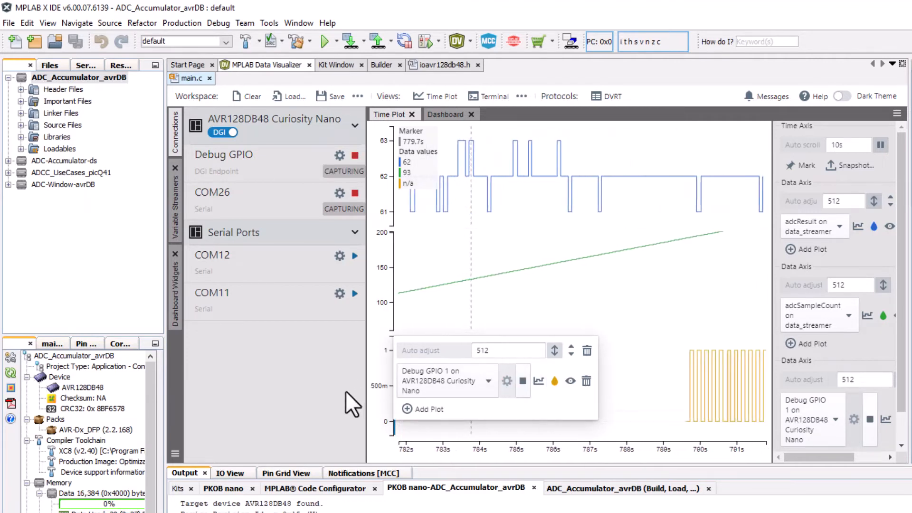
{"action": "left_click", "coordinate": [353, 403]}
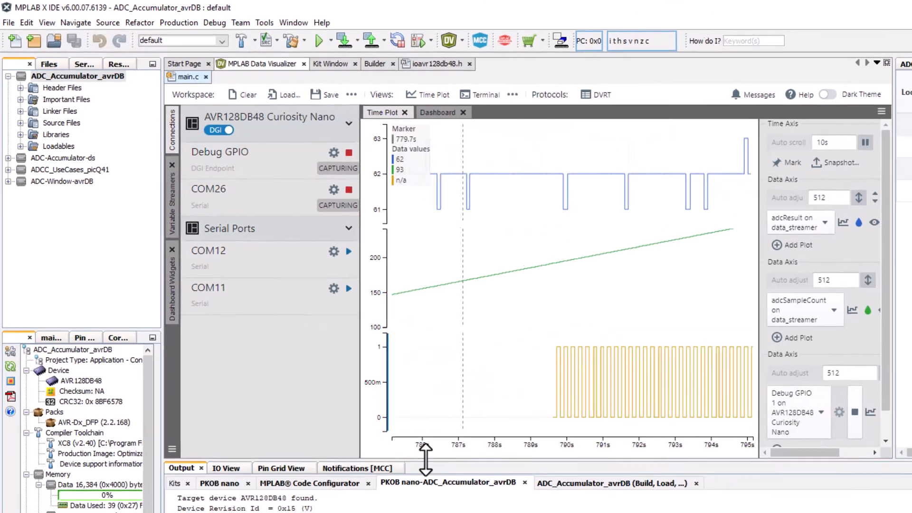
- Enlarge the time plot area by shrinking the output and connections panes, and reduce the height of the Debug GPIO 1 axis
{"action": "left_click_drag", "start_coordinate": [427, 466], "coordinate": [403, 499]}
{"action": "left_click_drag", "start_coordinate": [365, 384], "coordinate": [315, 383]}
{"action": "left_click_drag", "start_coordinate": [287, 349], "coordinate": [285, 349]}
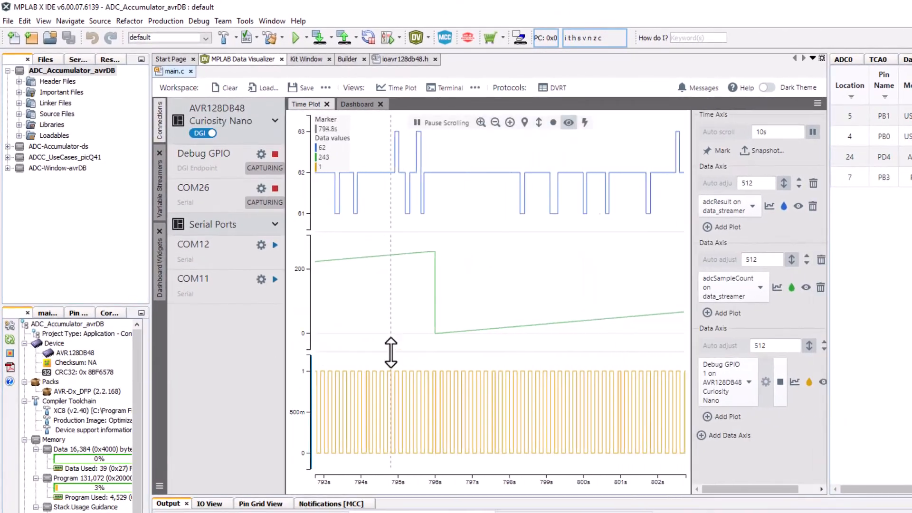
{"action": "left_click_drag", "start_coordinate": [391, 352], "coordinate": [397, 402]}
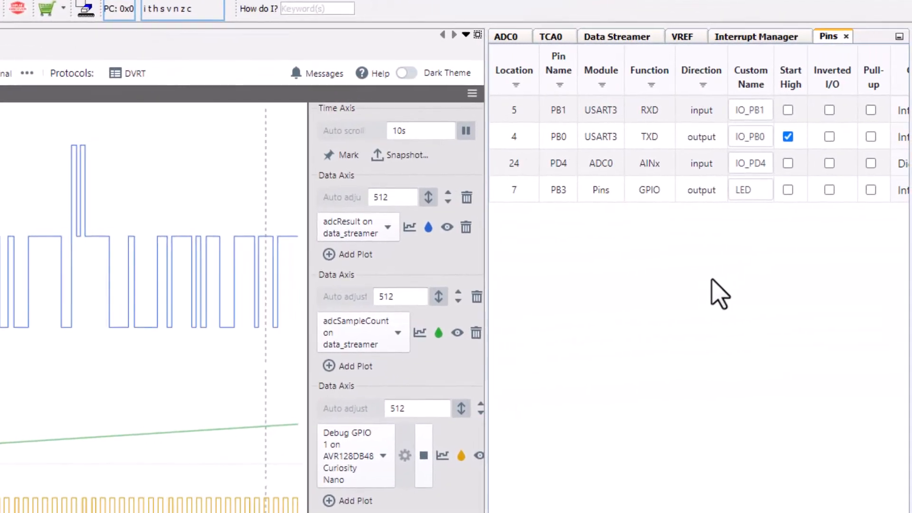
- Set the ADC0 sample accumulation number to 64 results accumulated and regenerate the MCC code
{"action": "left_click", "coordinate": [505, 36]}
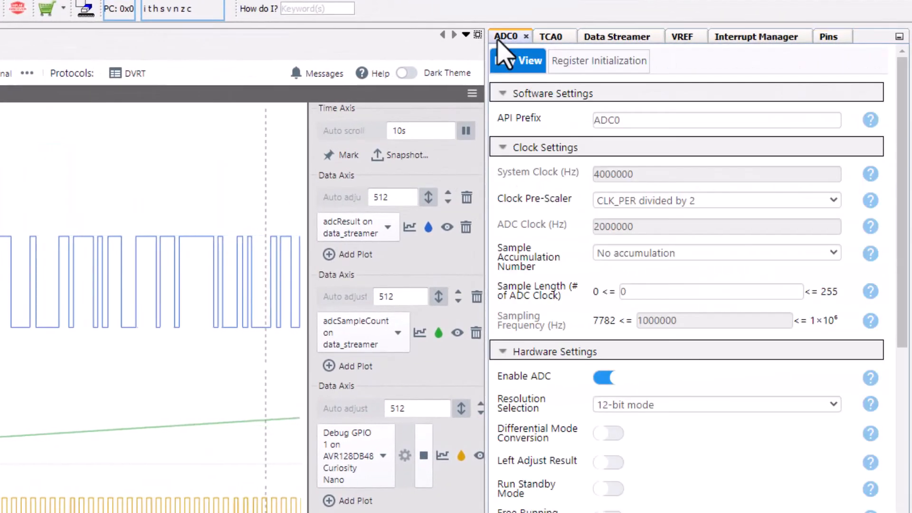
{"action": "left_click", "coordinate": [613, 254]}
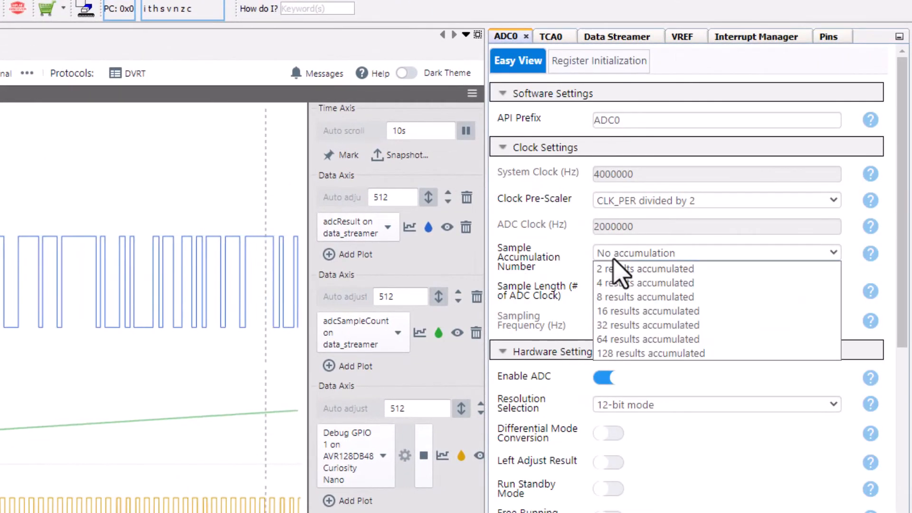
{"action": "left_click", "coordinate": [619, 339]}
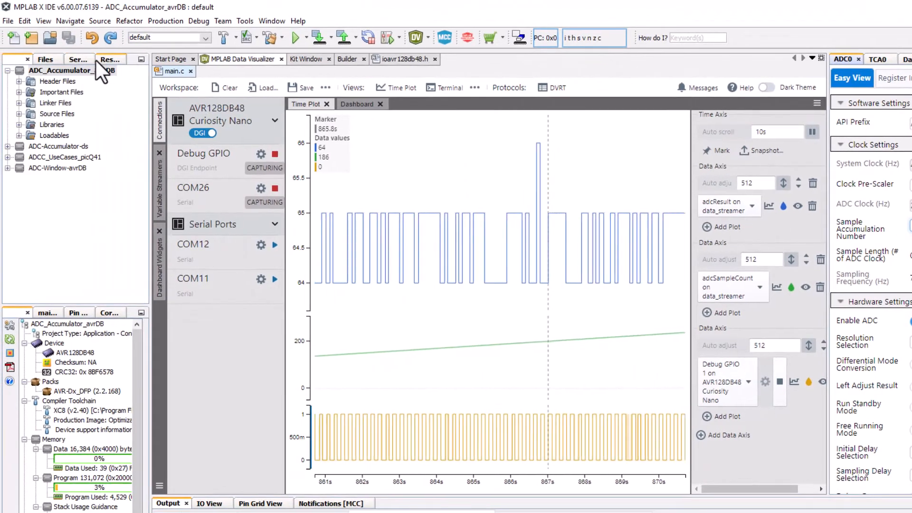
{"action": "left_click", "coordinate": [88, 75]}
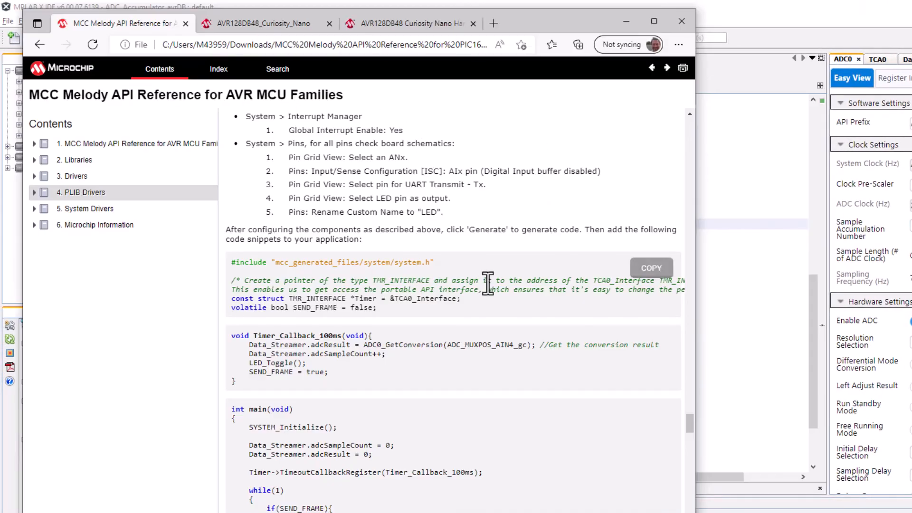
- Insert "Data_Streamer.adcResult = Data_Streamer.adcResult >> 4;" below the ADC0_GetConversion line in Timer_Callback_100ms
{"action": "scroll", "coordinate": [488, 284], "scroll_direction": "down", "scroll_amount": 8}
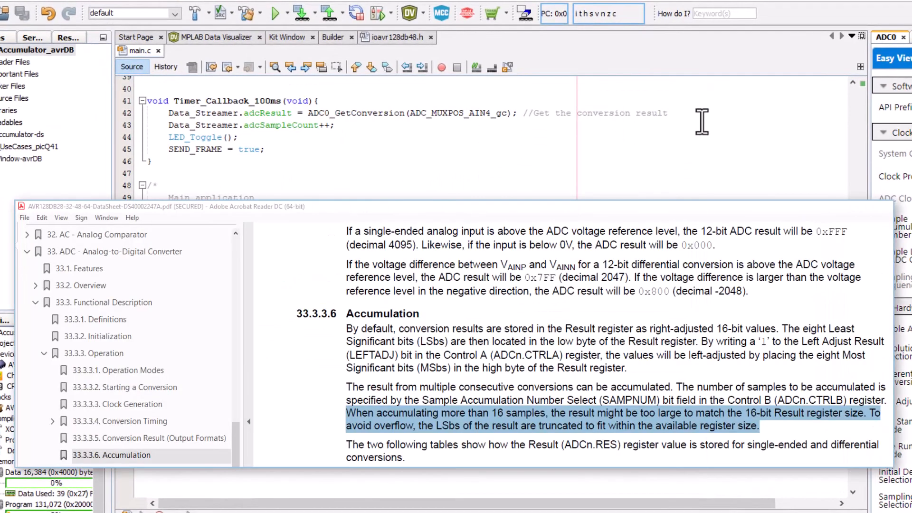
{"action": "left_click", "coordinate": [702, 118]}
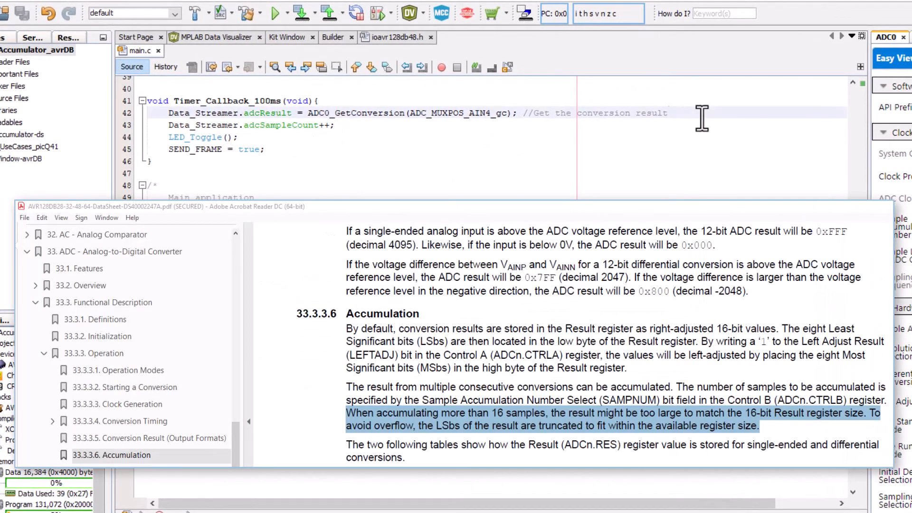
{"action": "key", "text": "Return"}
{"action": "type", "text": "Data_Streamer.adcResult = Data_Streamer.adcResult >> 4;"}
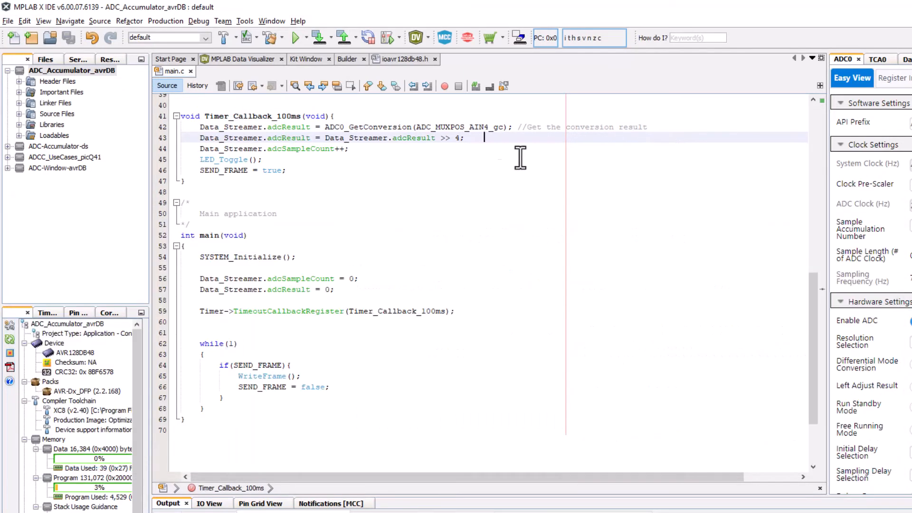
- Rebuild and reprogram the device with the accumulation code and return to the Data Visualizer time plot
{"action": "left_click", "coordinate": [320, 36]}
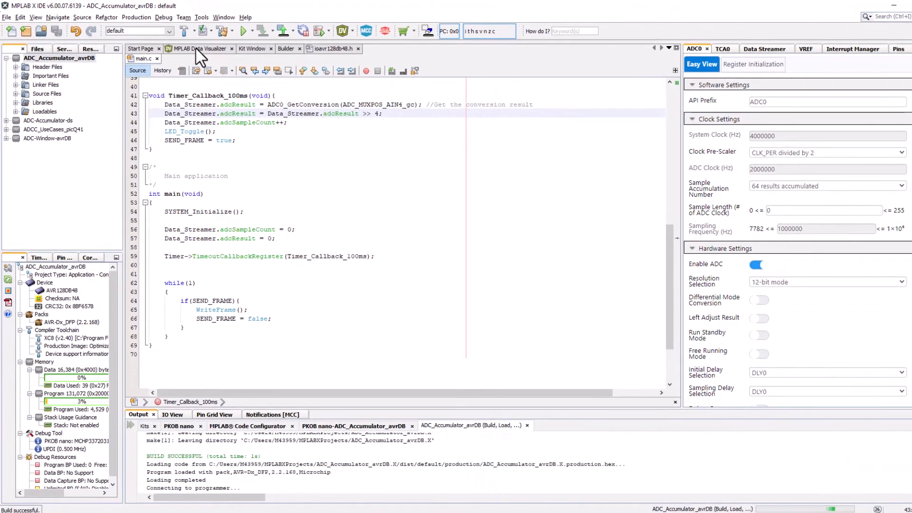
{"action": "left_click", "coordinate": [196, 48]}
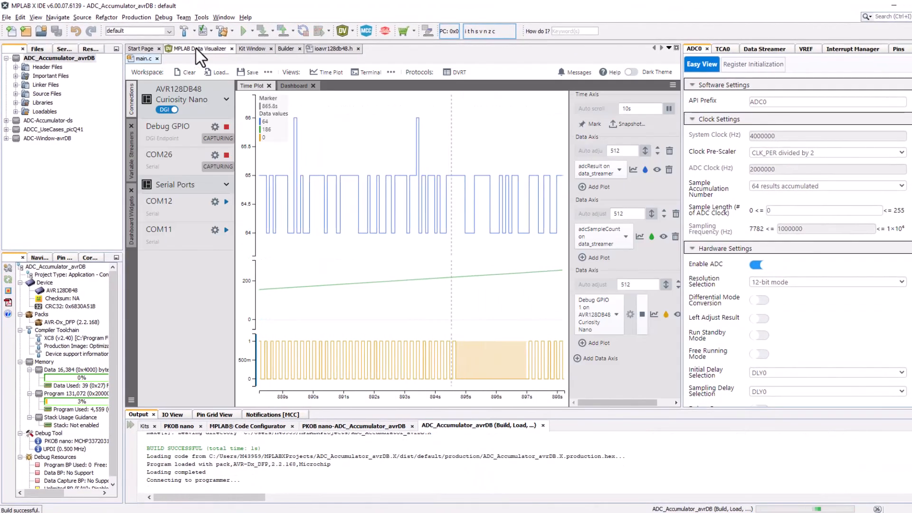